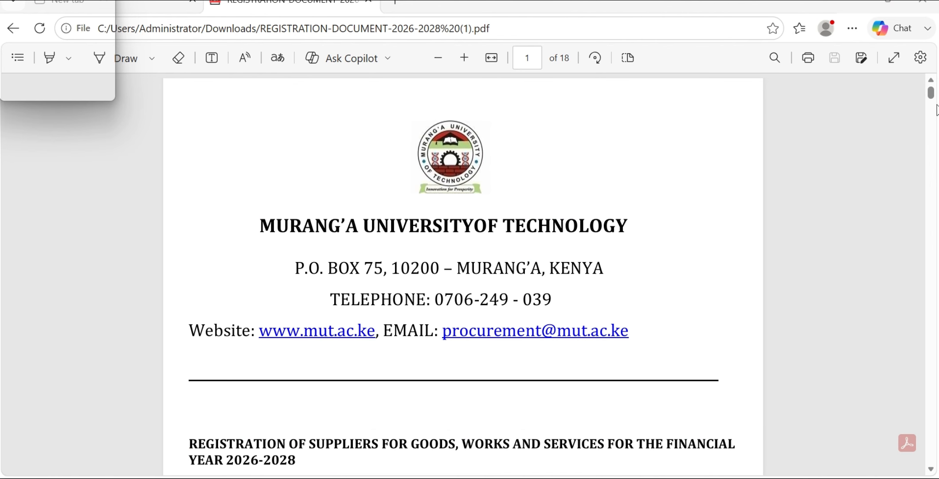
- Copy the category title "Supply and Delivery of Dry Cereals and Grains" from the table on page 3 of the registration document
scroll(935, 107, down, 8)
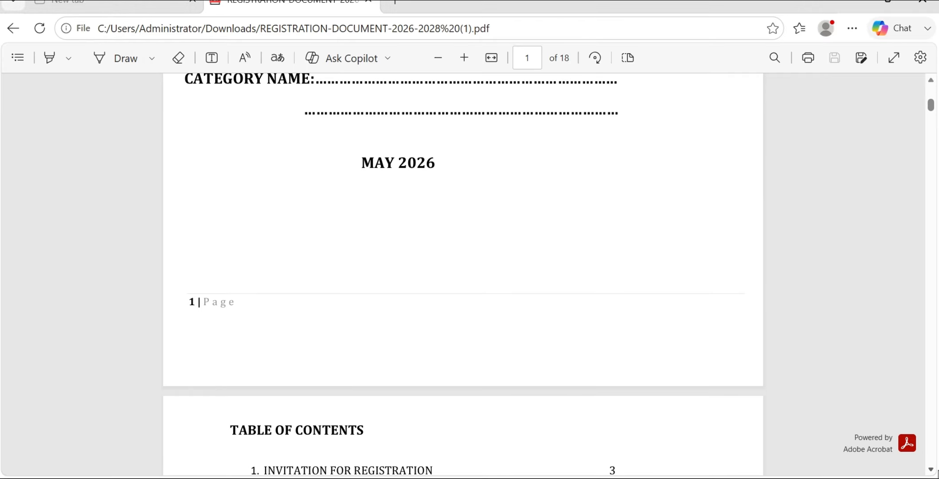
scroll(907, 443, down, 6)
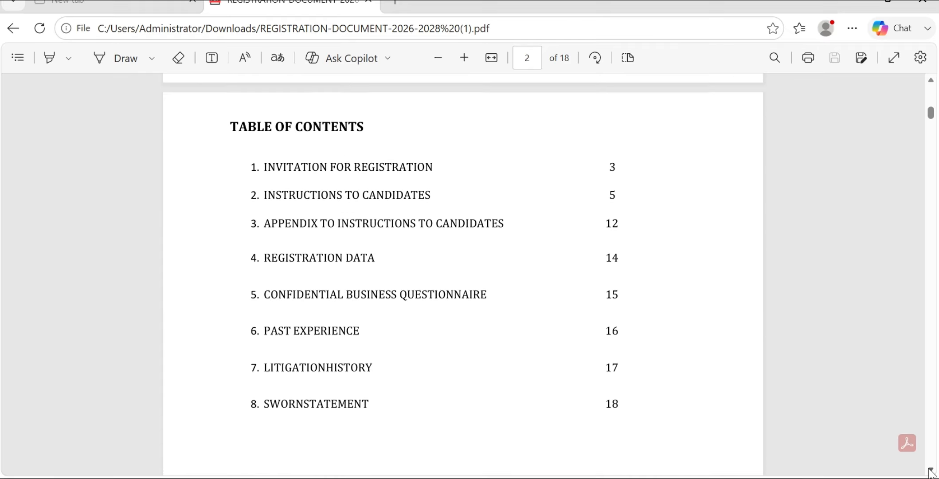
scroll(931, 470, down, 4)
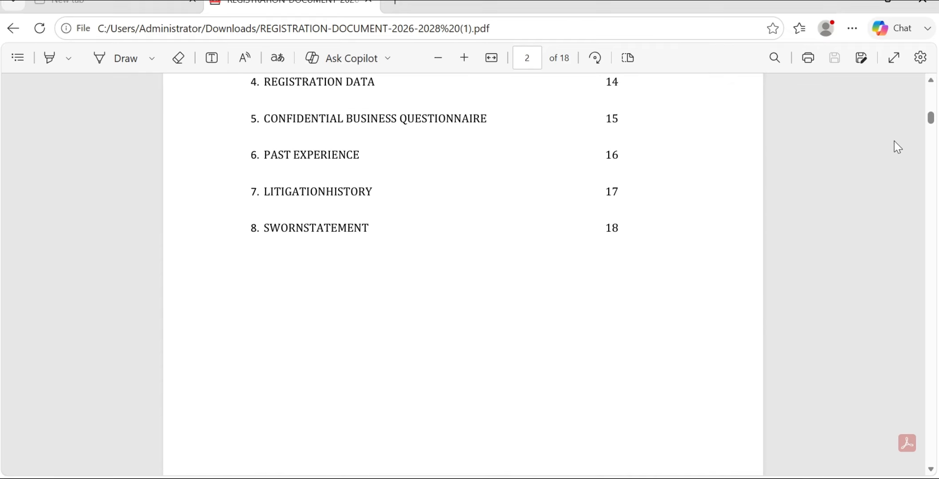
drag(930, 120, 934, 149)
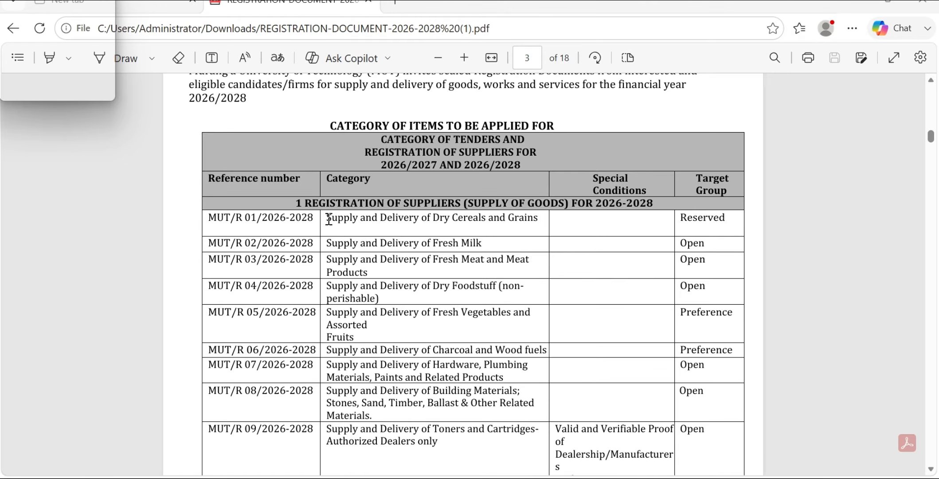
drag(328, 218, 538, 217)
right_click(486, 210)
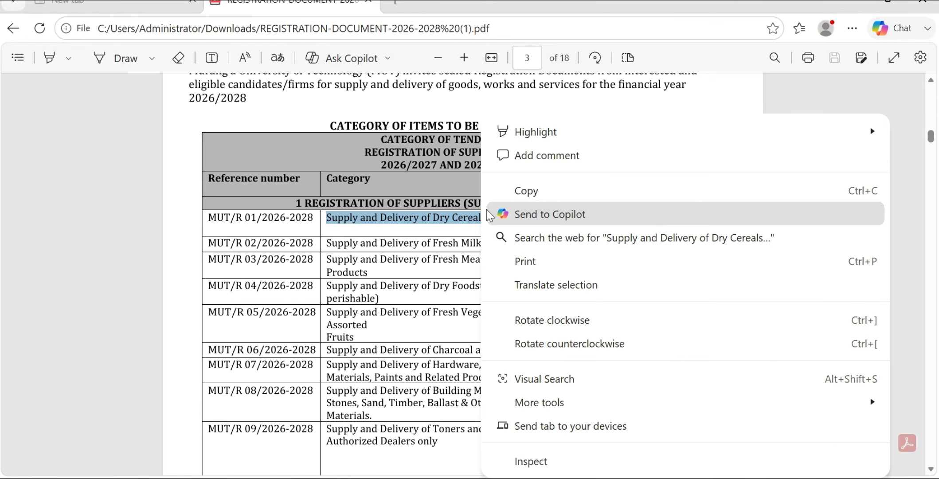
click(519, 192)
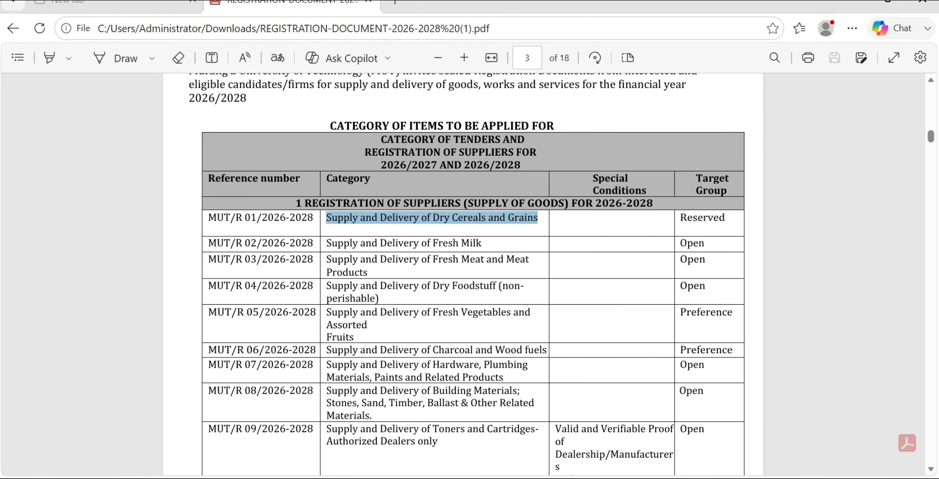
- Switch to the procurement portal and paste "Supply and Delivery of Dry Cereals and Grains" as the PQ Category Title
click(601, 478)
click(264, 268)
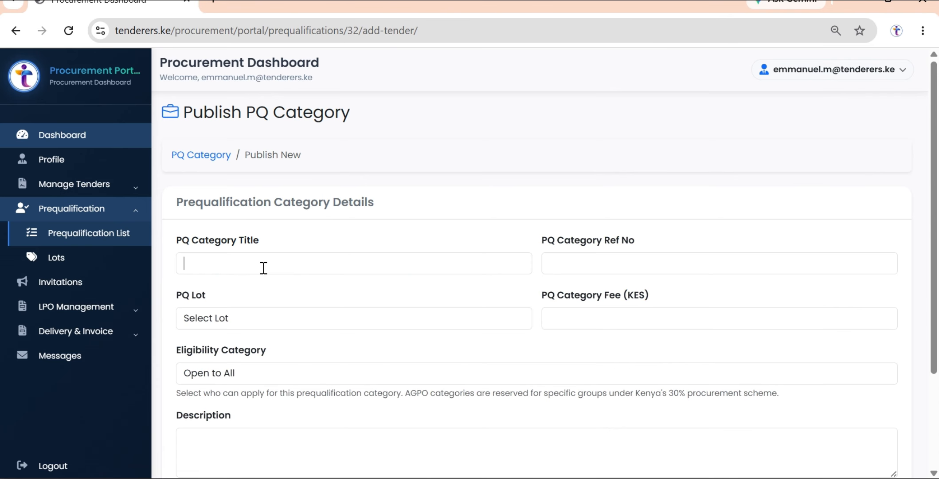
key(ctrl+v)
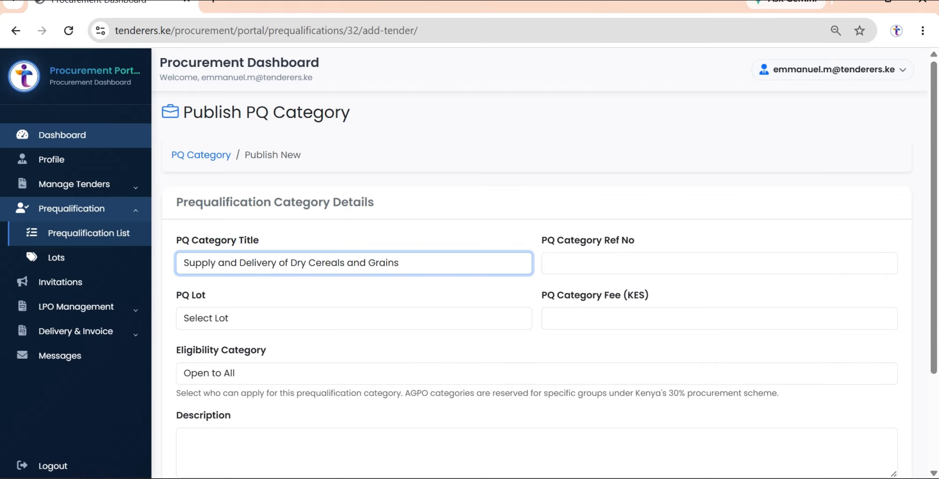
- Copy the reference number MUT/R 01/2026-2028 from the registration document into the portal's PQ Category Ref No
click(581, 264)
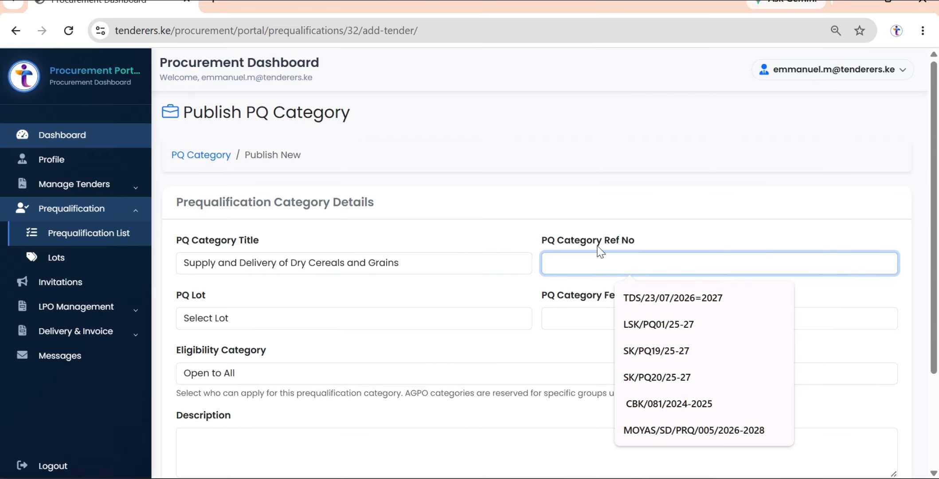
key(alt+Tab)
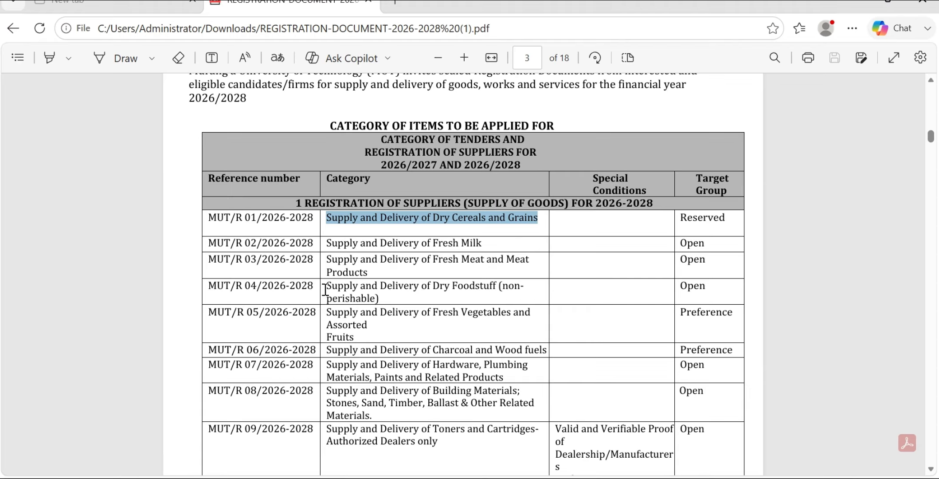
click(246, 232)
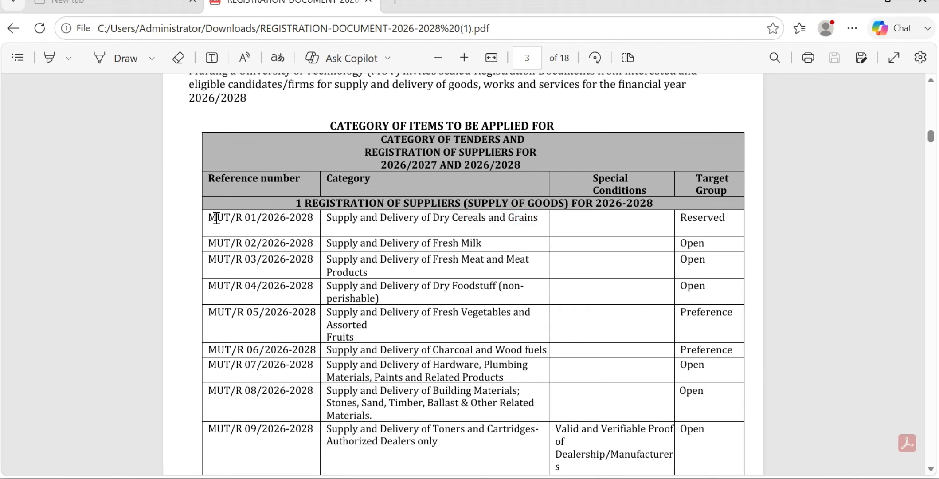
drag(211, 218, 316, 219)
click(329, 93)
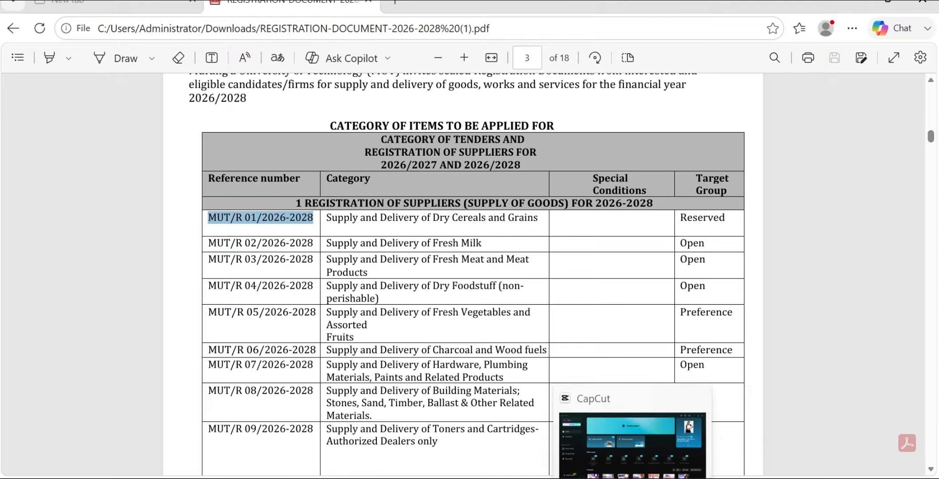
click(601, 478)
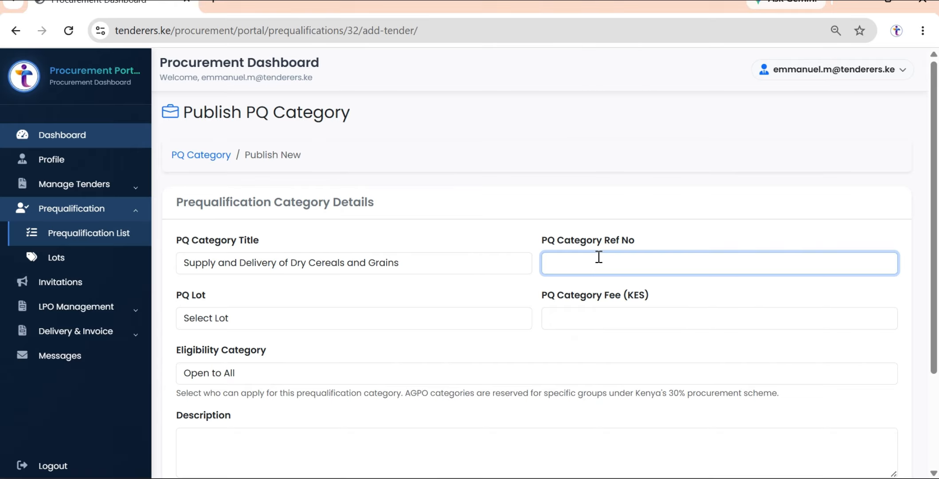
key(ctrl+v)
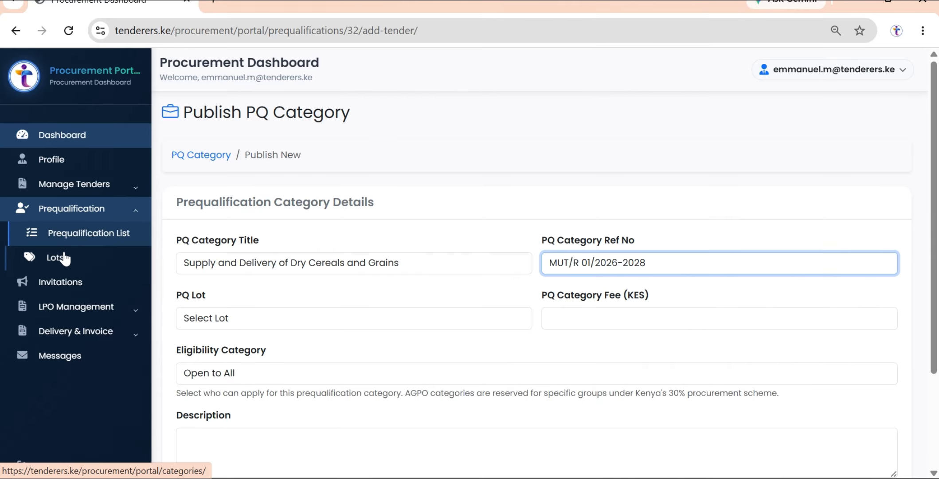
- Set the PQ Lot to REGISTRATION OF SUPPLIERS FOR GOODS (TENDERERS KE LTD)
click(255, 317)
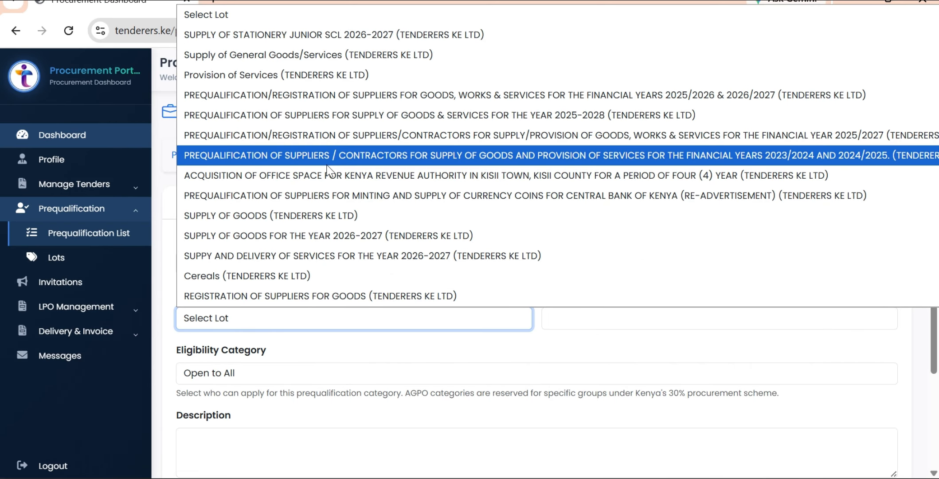
click(607, 295)
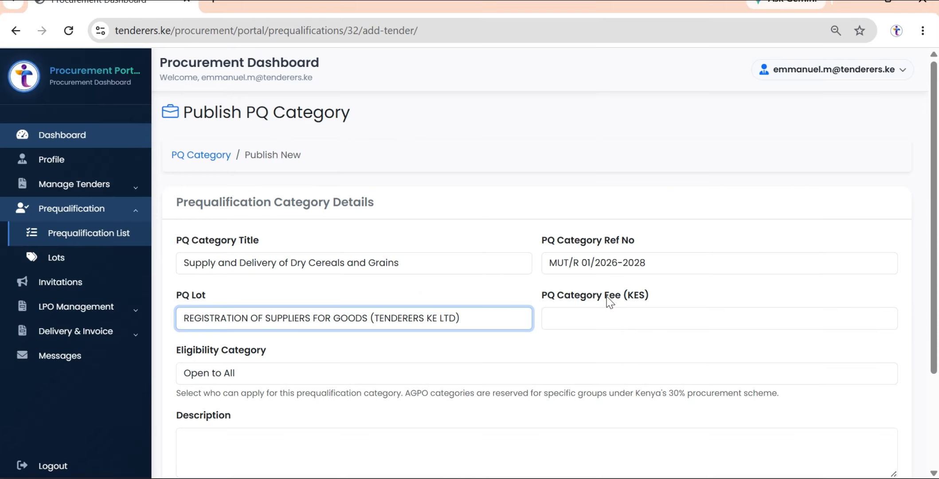
click(444, 322)
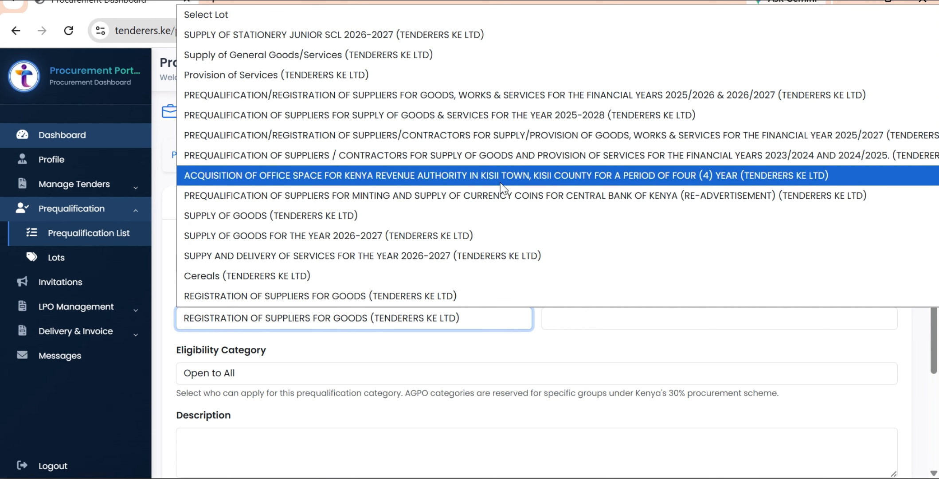
click(404, 304)
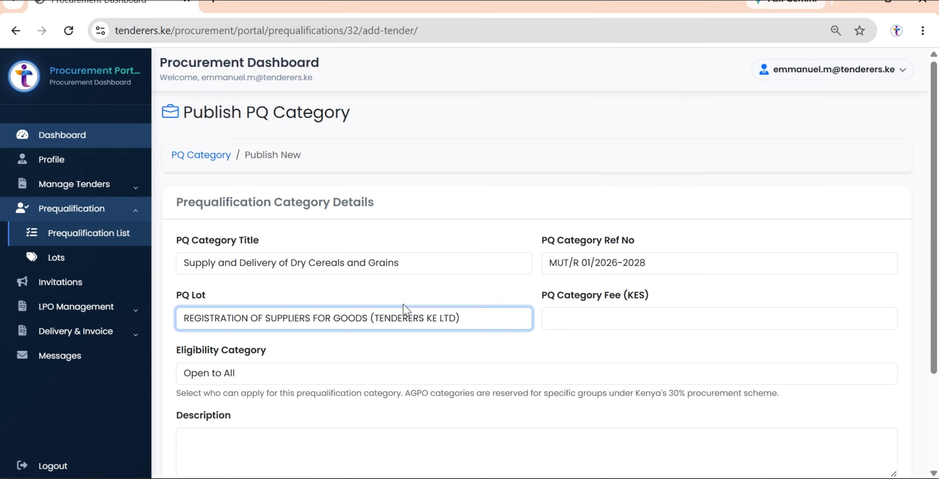
- Set the PQ Category Fee to 0.0 KES and choose Open to All as the Eligibility Category
scroll(572, 321, down, 3)
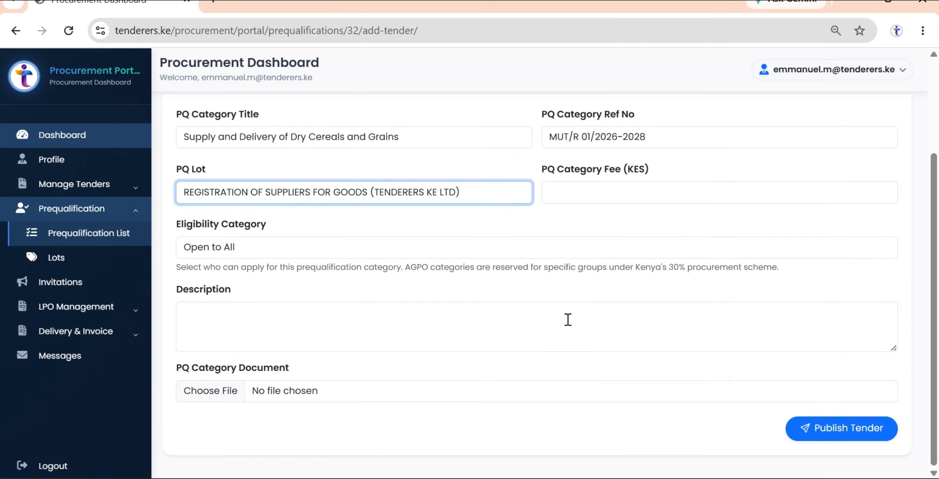
click(586, 203)
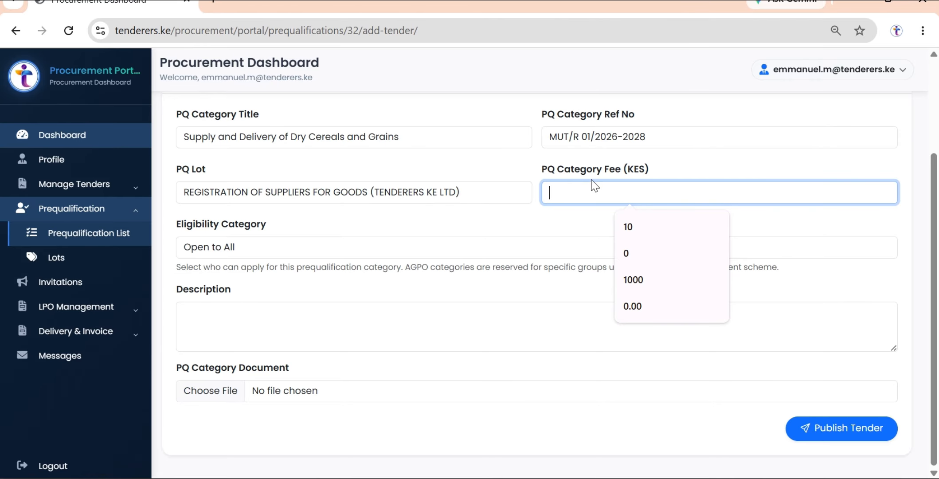
text(1)
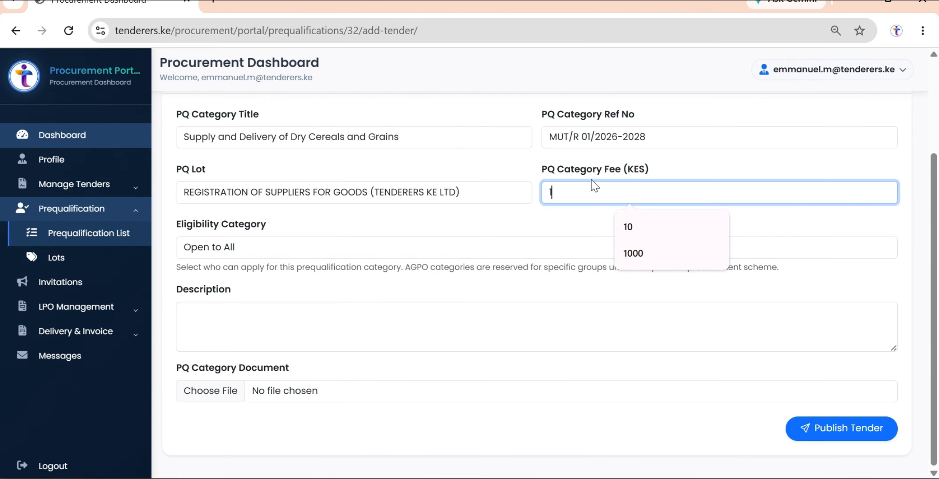
key(BackSpace)
text(0.)
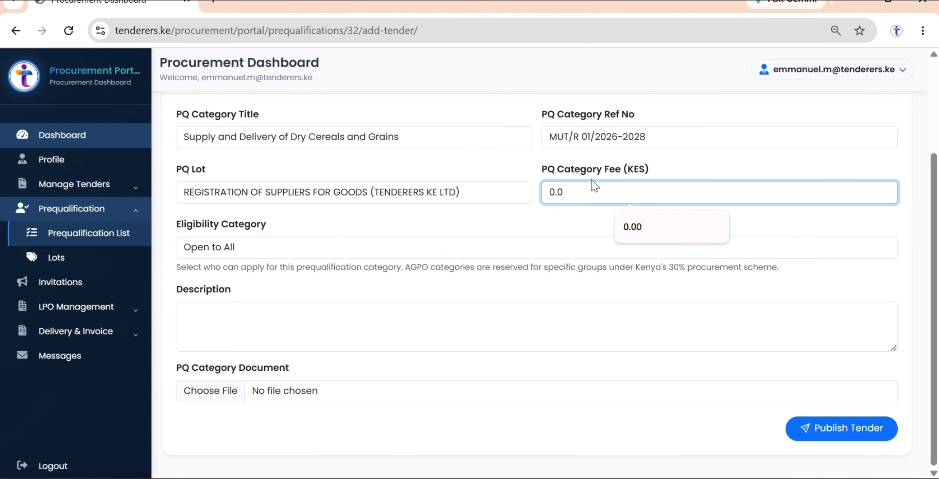
click(521, 215)
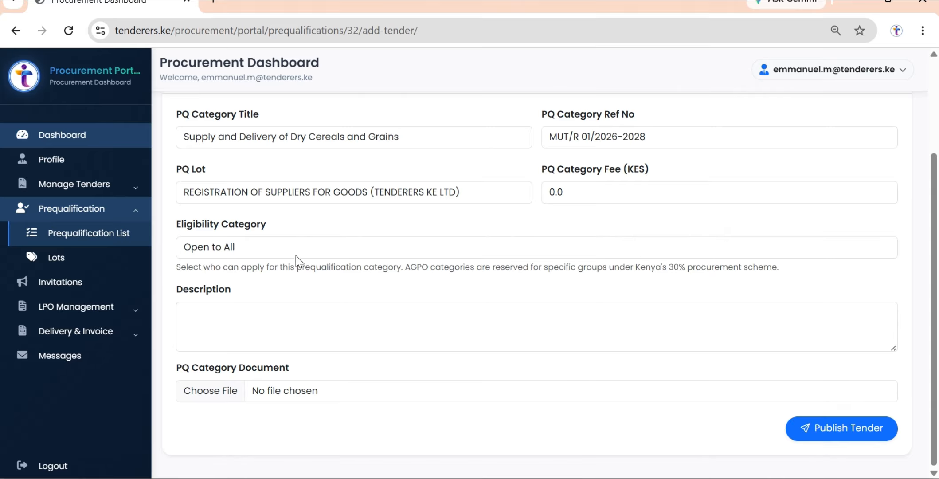
click(280, 255)
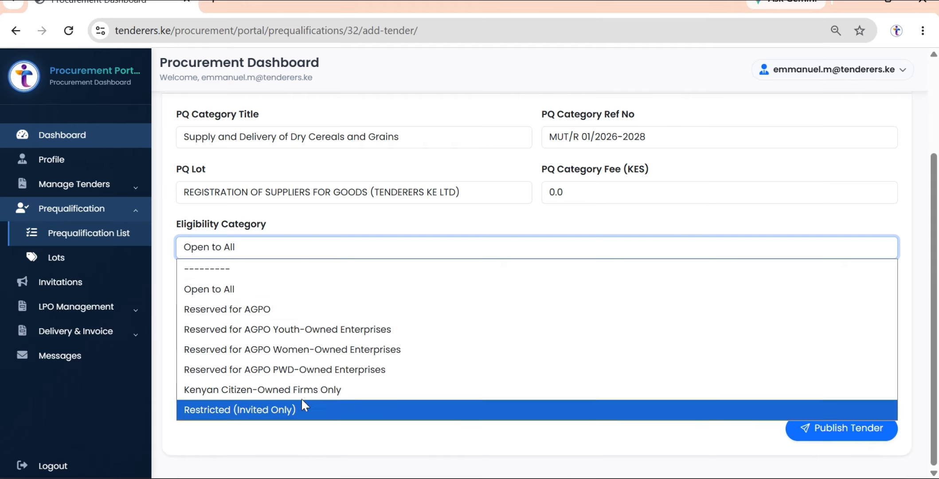
click(263, 290)
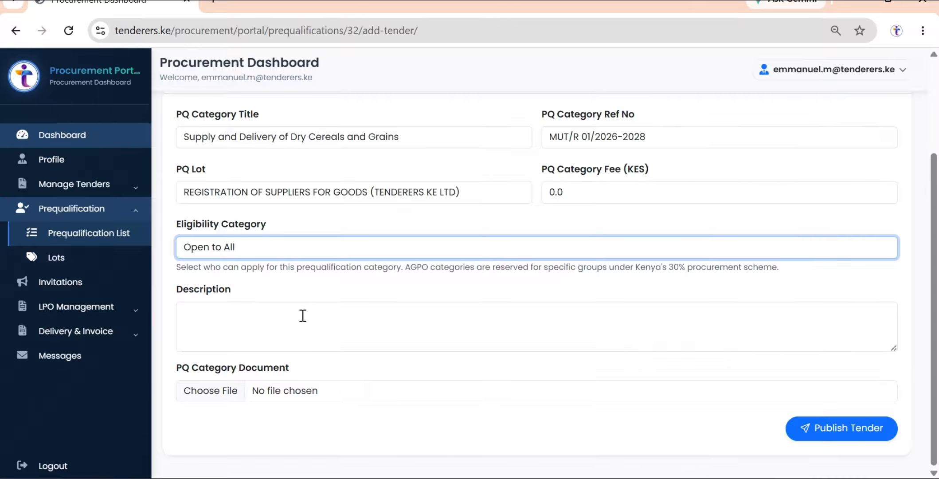
- Enter "Suppliers......" as the category description
click(364, 331)
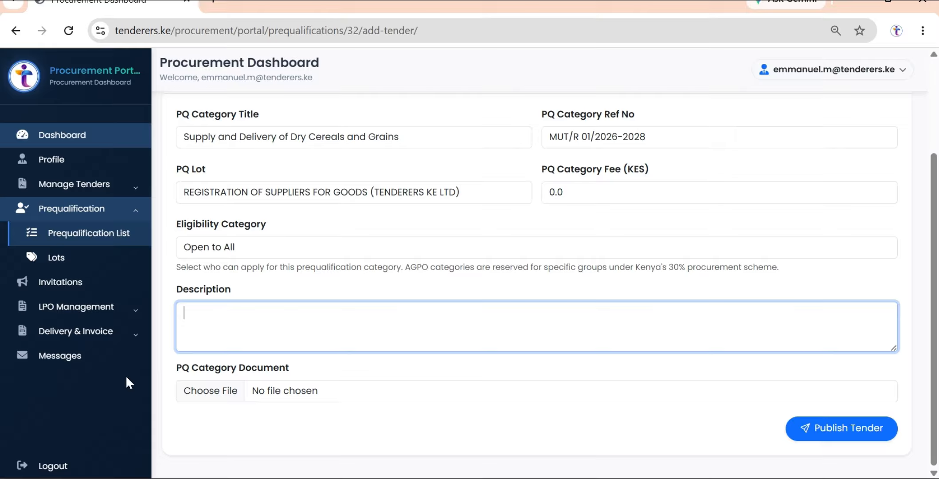
text(SU)
key(BackSpace)
text(uppliers......)
- Attach RONGO UNIVERSITY PREQ APPLICATION.pdf from Downloads as the PQ Category Document and publish the tender
click(199, 389)
scroll(310, 199, down, 3)
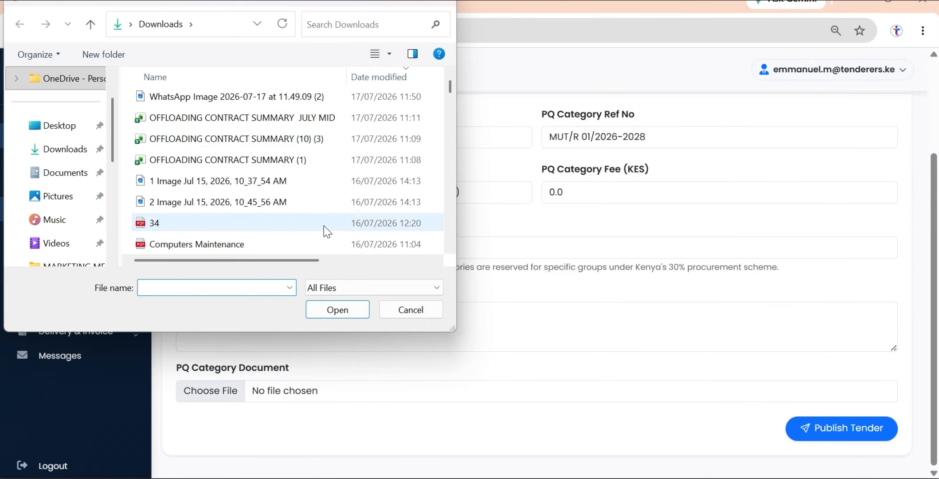
scroll(208, 137, down, 7)
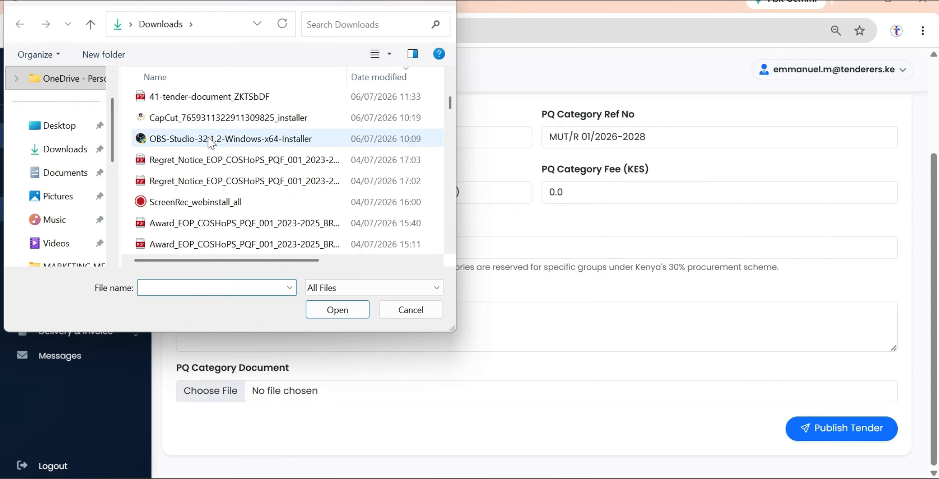
scroll(207, 136, up, 2)
click(213, 141)
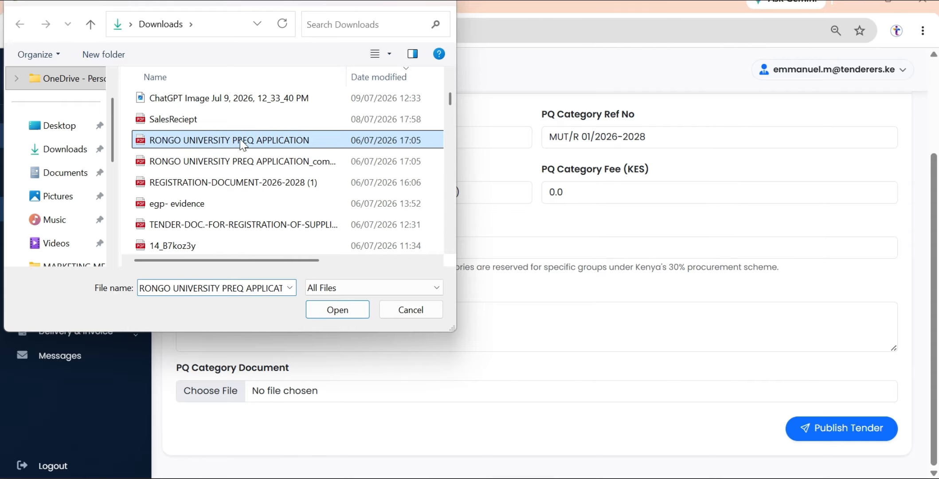
click(336, 309)
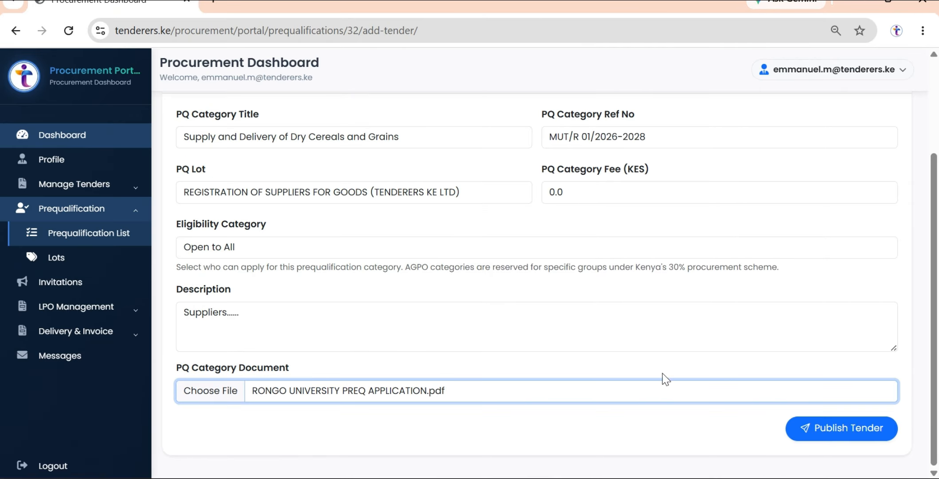
click(848, 429)
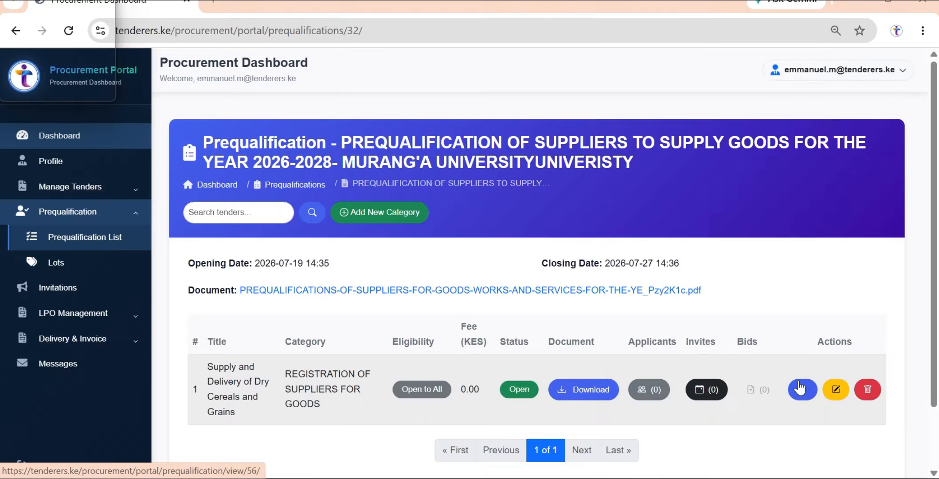
- Add a new category to the prequalification and title it "Supply and Delivery of Fresh Milk", copied from the registration document
scroll(761, 350, down, 2)
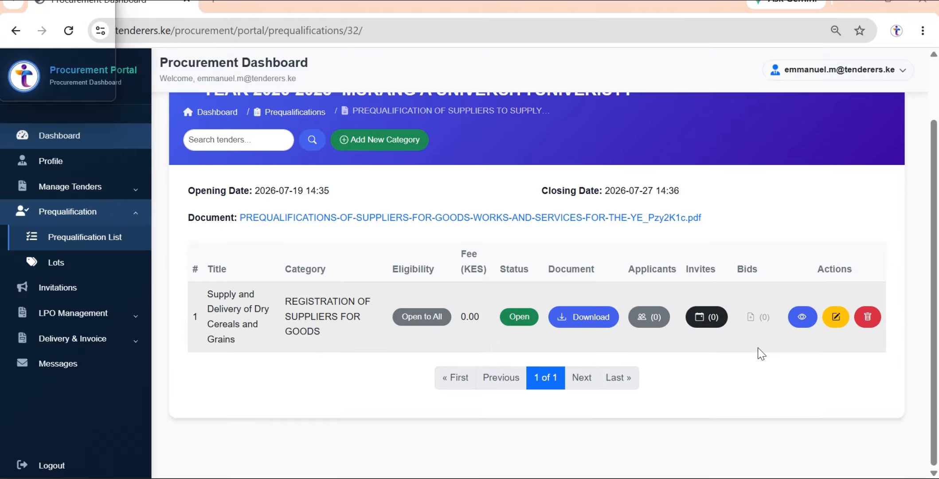
scroll(690, 370, up, 2)
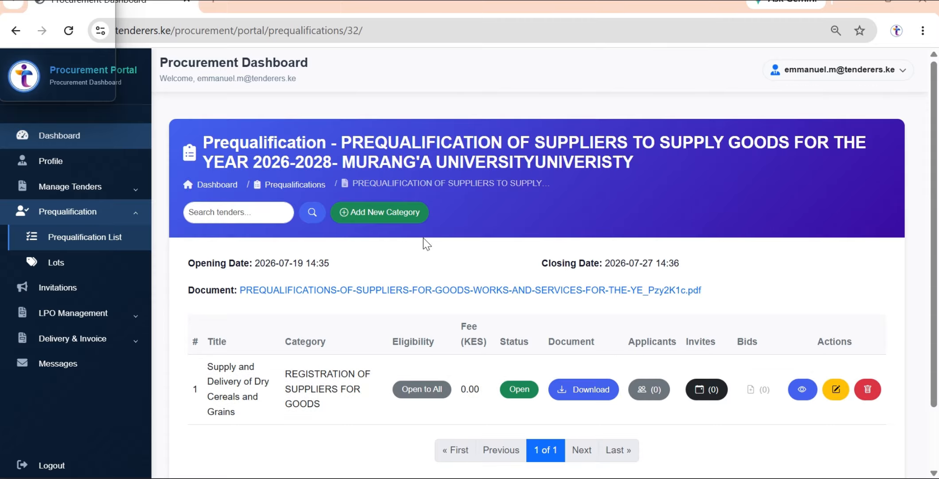
click(345, 219)
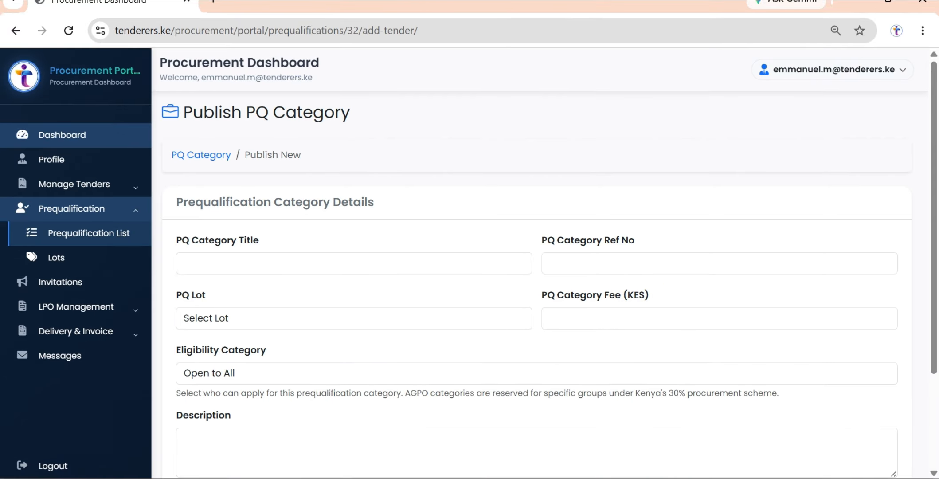
click(568, 478)
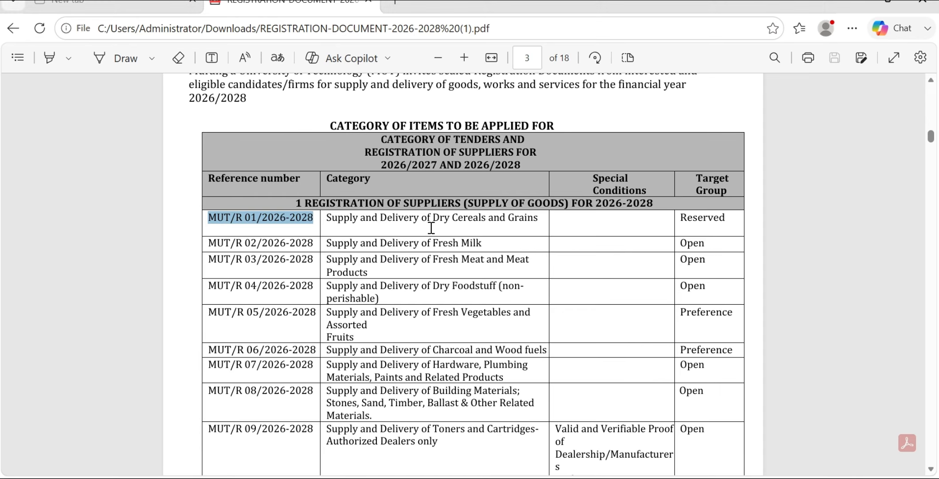
click(403, 264)
drag(331, 243, 481, 243)
click(509, 115)
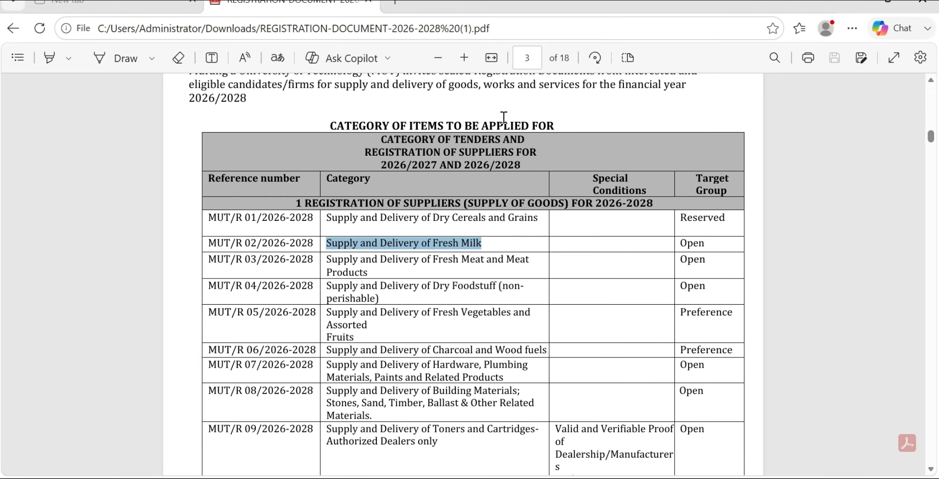
key(alt+Tab)
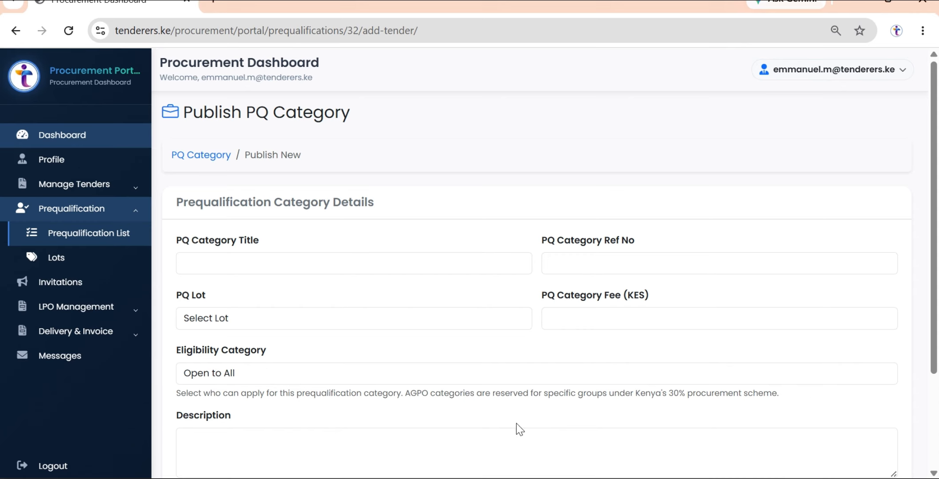
click(235, 255)
key(ctrl+v)
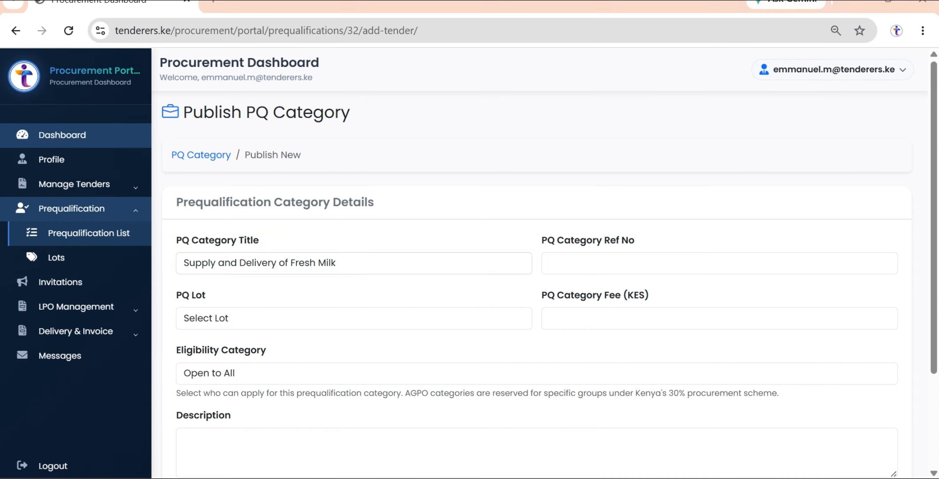
- Copy the Fresh Milk reference number MUT/R 02/2026-2028 from the registration document into the PQ Category Ref No
key(alt+Tab)
click(313, 247)
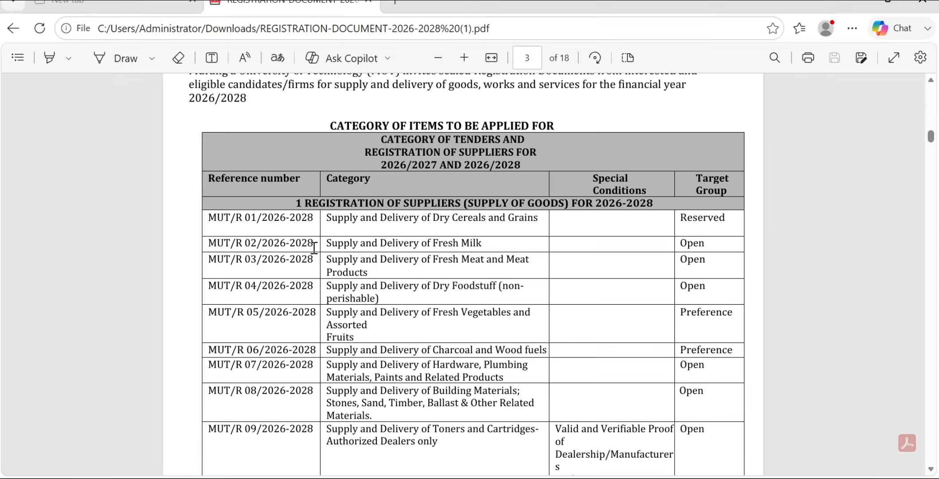
drag(238, 242, 204, 247)
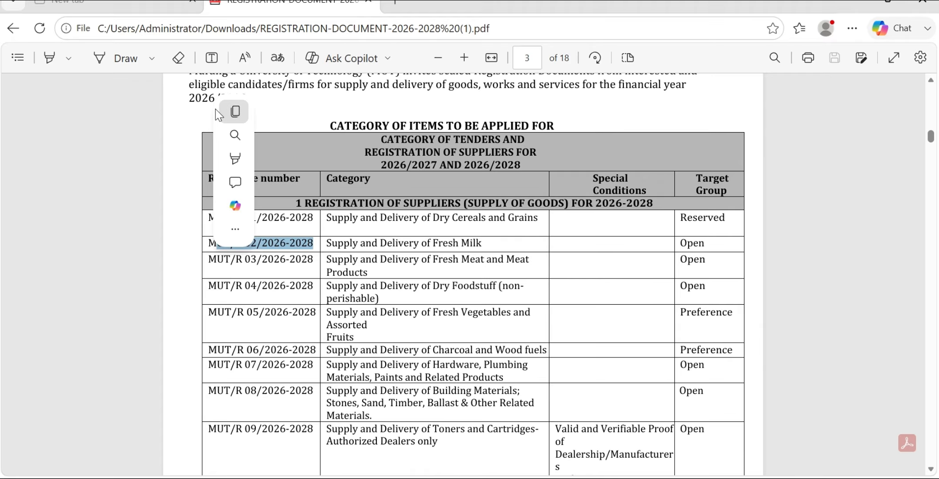
click(235, 112)
click(591, 477)
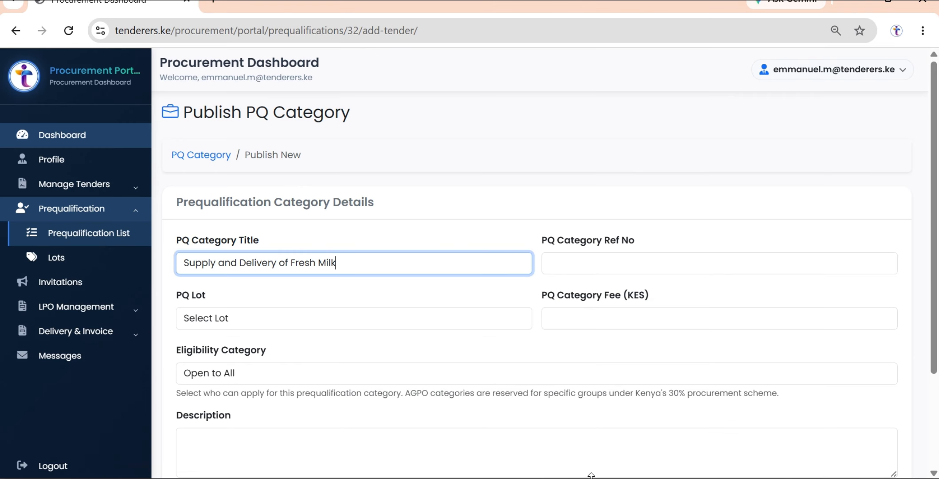
click(588, 269)
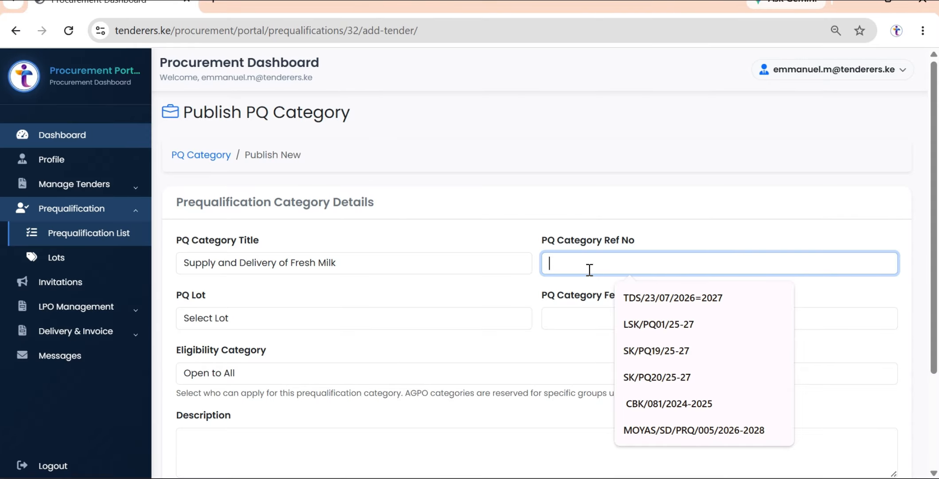
text(M)
key(ctrl+v)
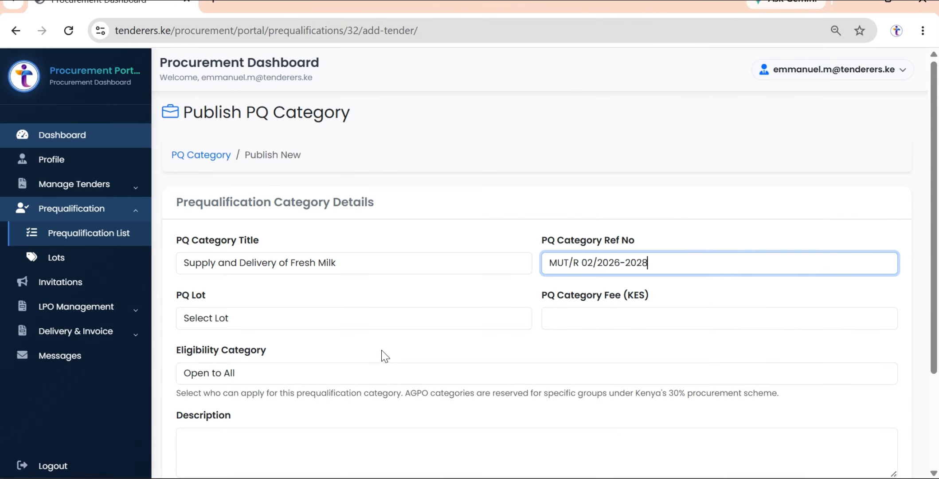
- Set the PQ Lot to SUPPLY OF GOODS (TENDERERS KE LTD) and the PQ Category Fee to 0 KES
click(381, 320)
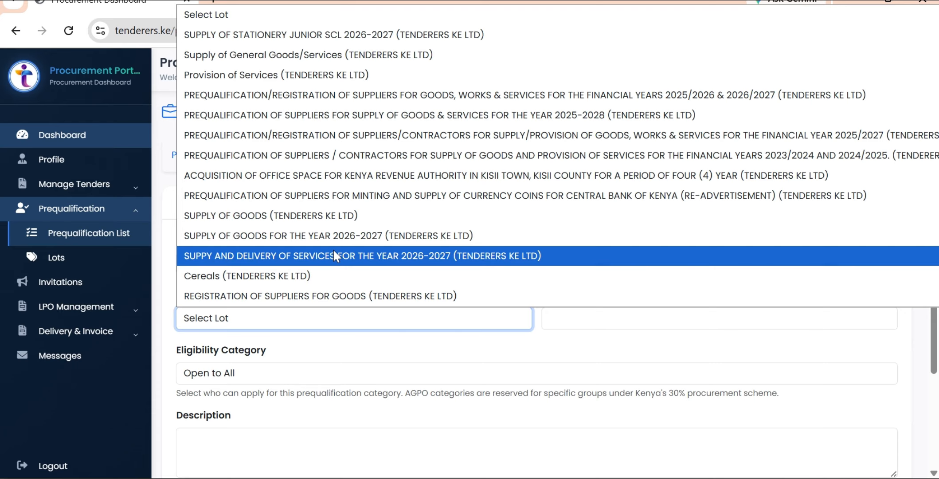
click(356, 218)
click(652, 312)
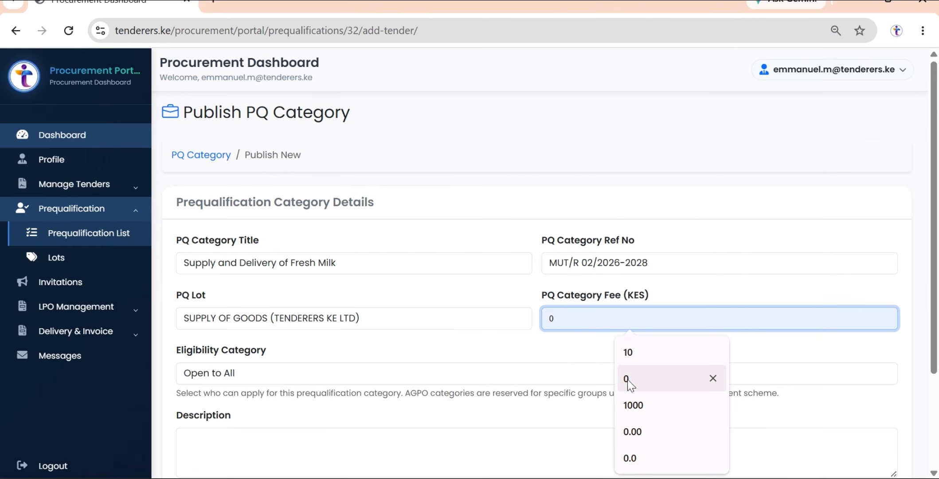
click(635, 393)
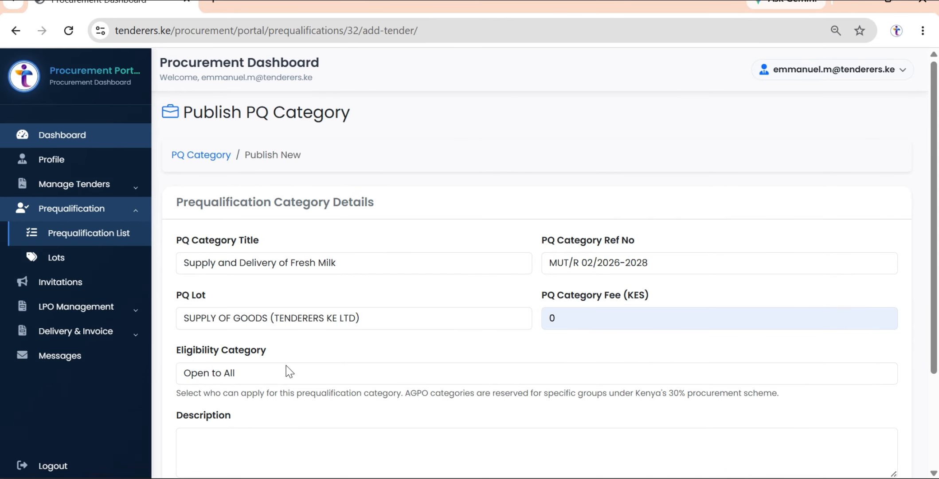
- Choose Open to All as the Eligibility Category and attach RONGO UNIVERSITY PREQ APPLICATION.pdf from Downloads as the PQ Category Document
click(274, 375)
click(266, 232)
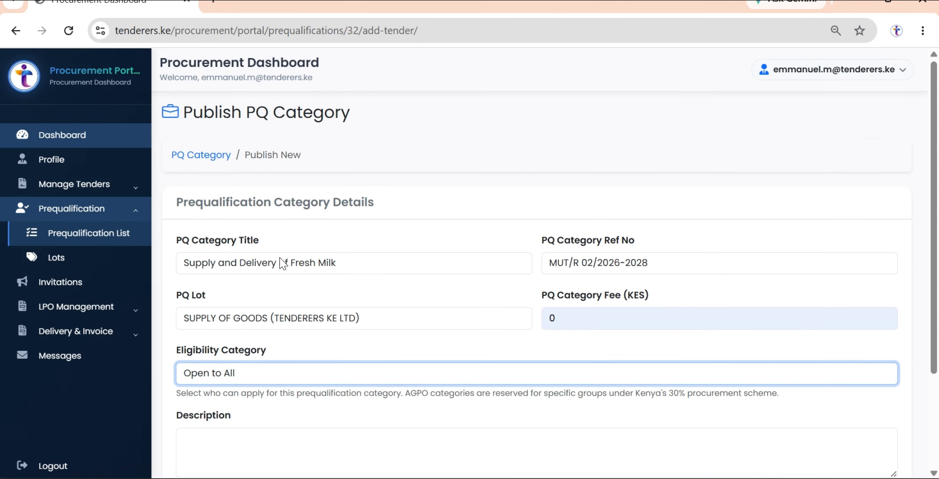
scroll(387, 387, down, 3)
click(224, 397)
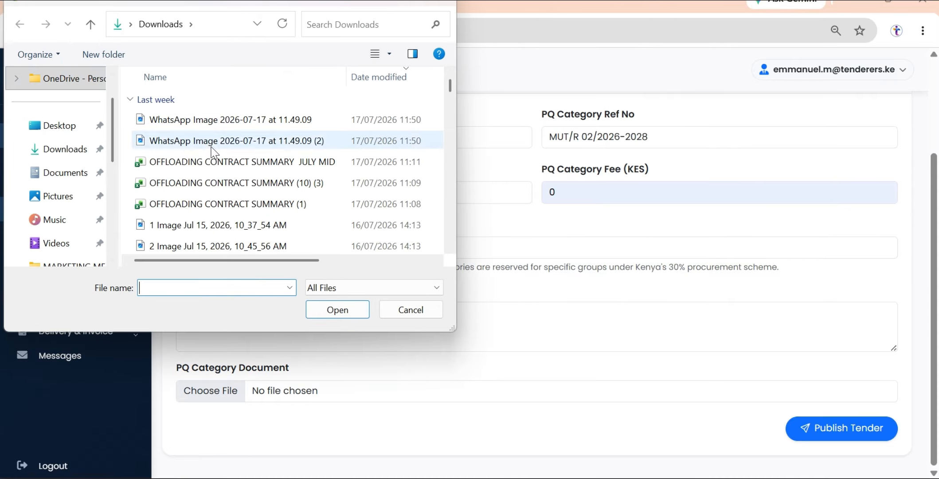
scroll(244, 246, down, 2)
scroll(200, 180, down, 7)
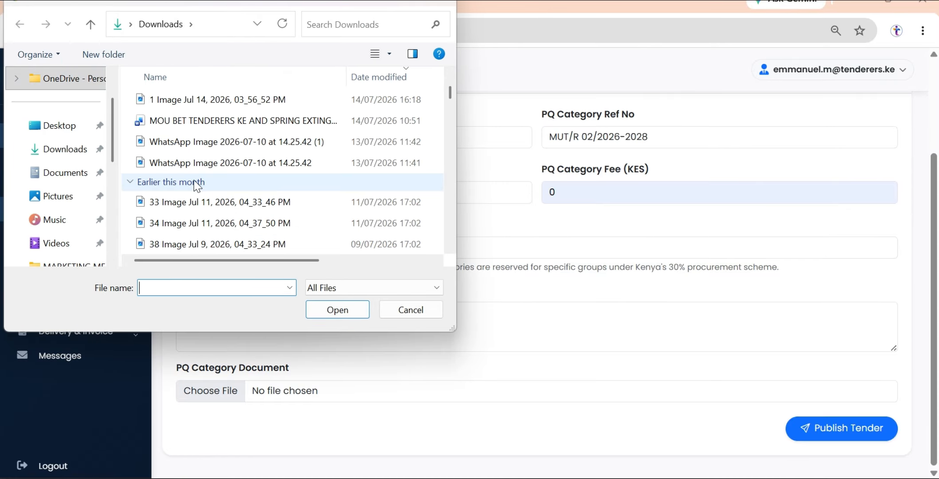
click(200, 162)
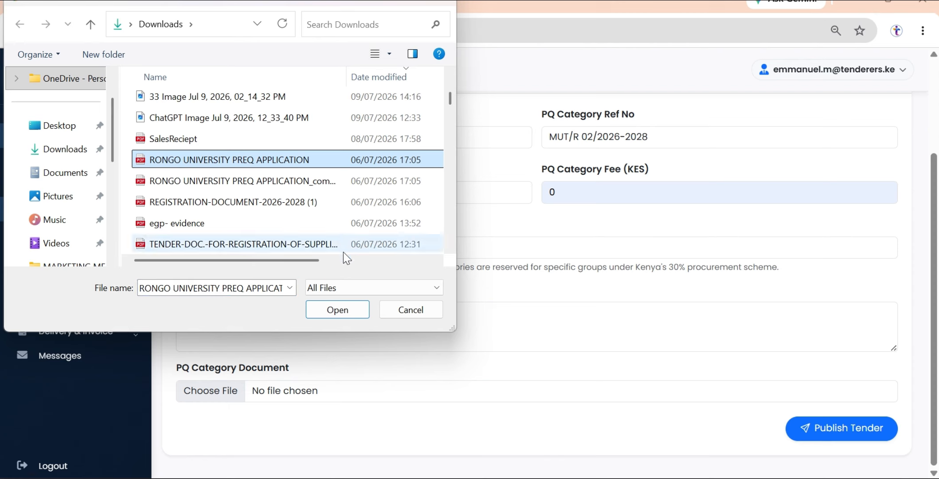
click(336, 310)
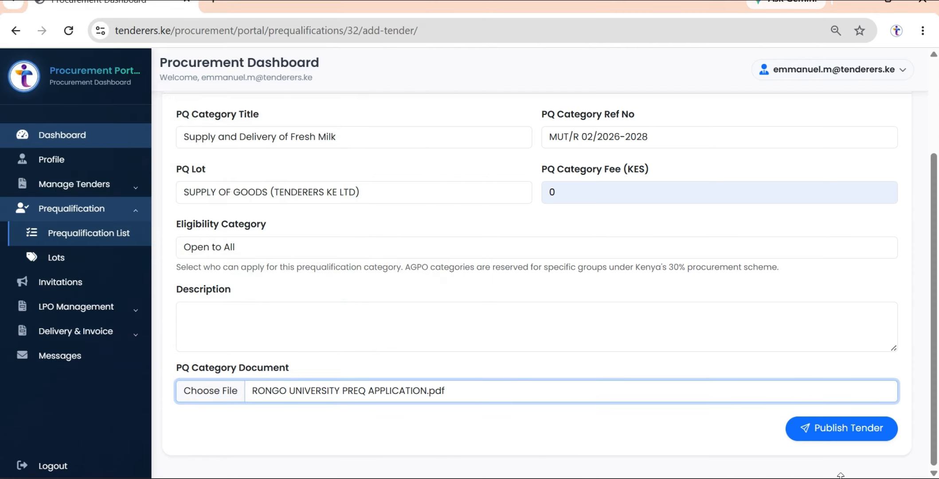
- Enter "Suppliers,,," as the Fresh Milk category description and publish the tender
click(839, 441)
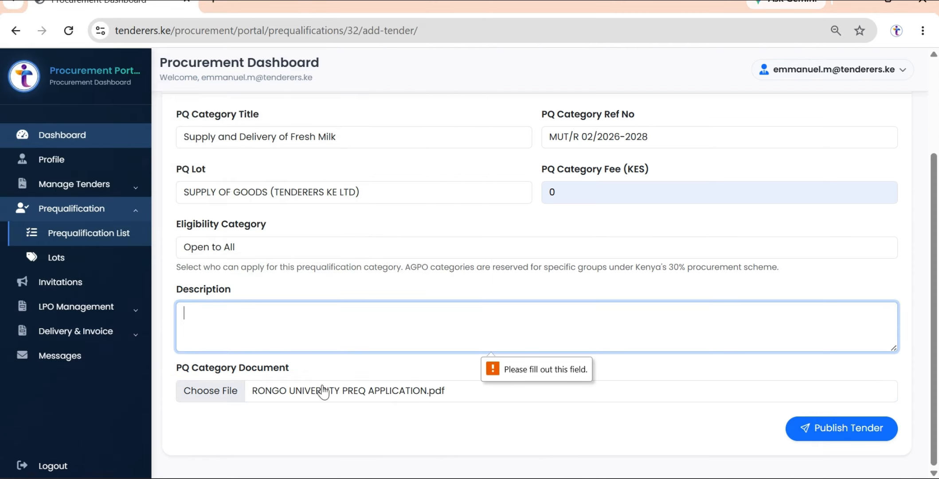
text(Suppliers,,,)
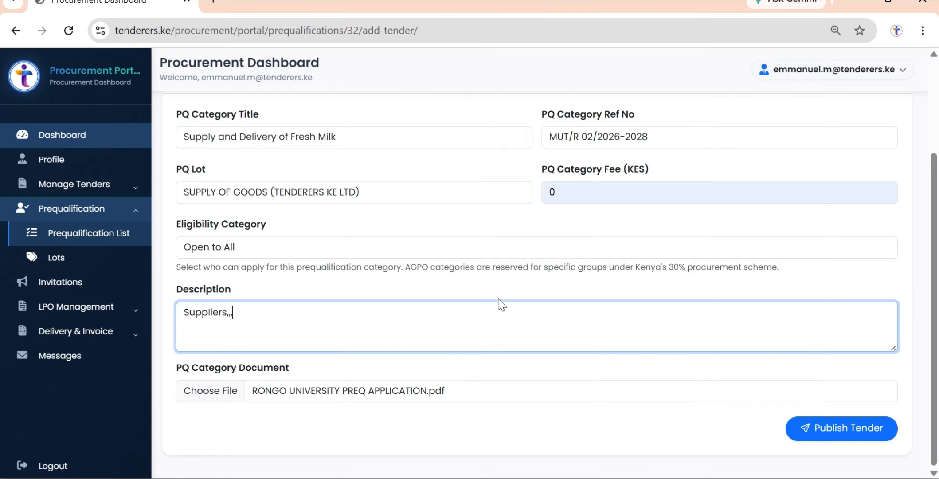
click(846, 437)
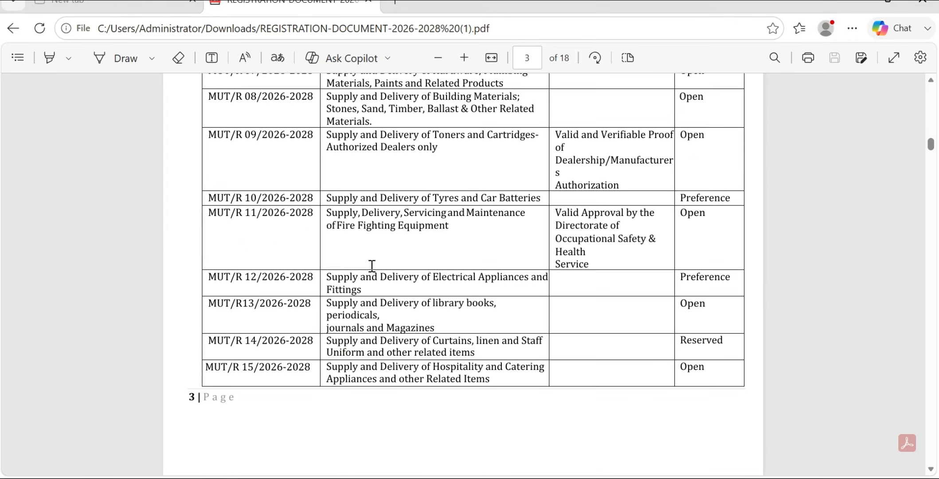
- Look through the remaining goods, services and works categories in the registration document
scroll(372, 265, down, 5)
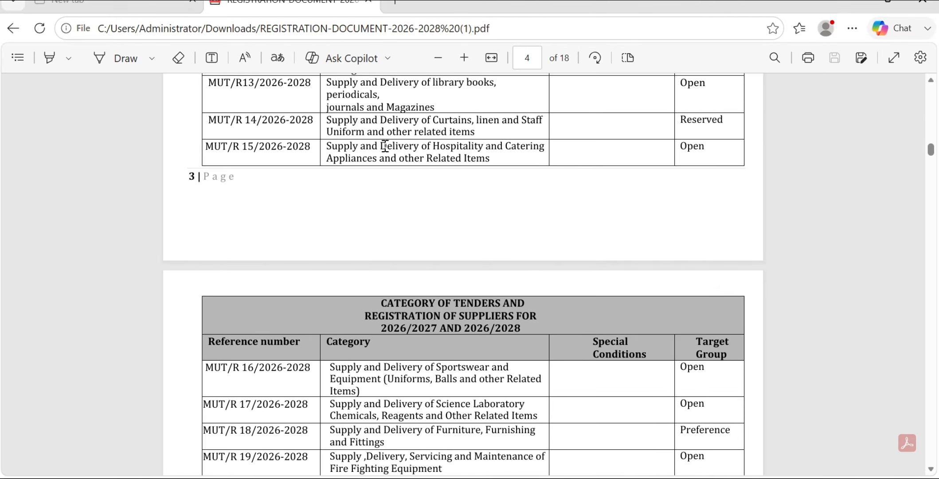
scroll(405, 171, down, 8)
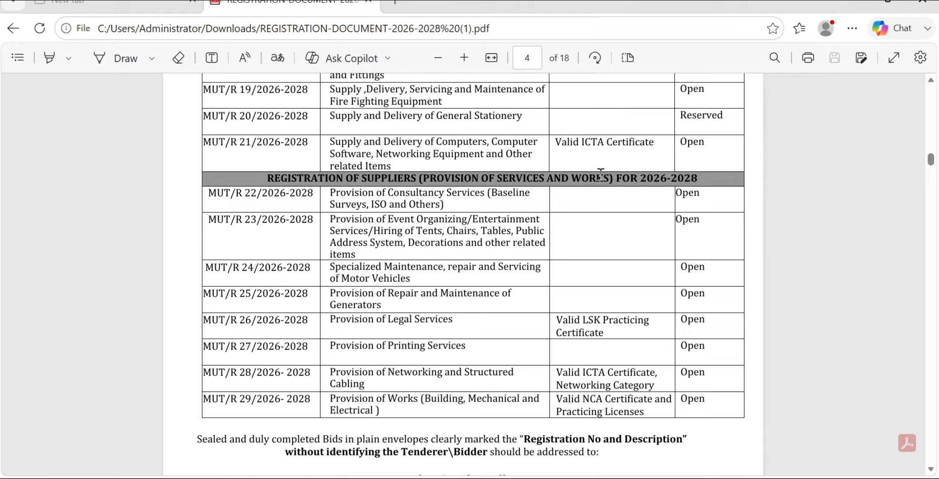
scroll(598, 188, down, 3)
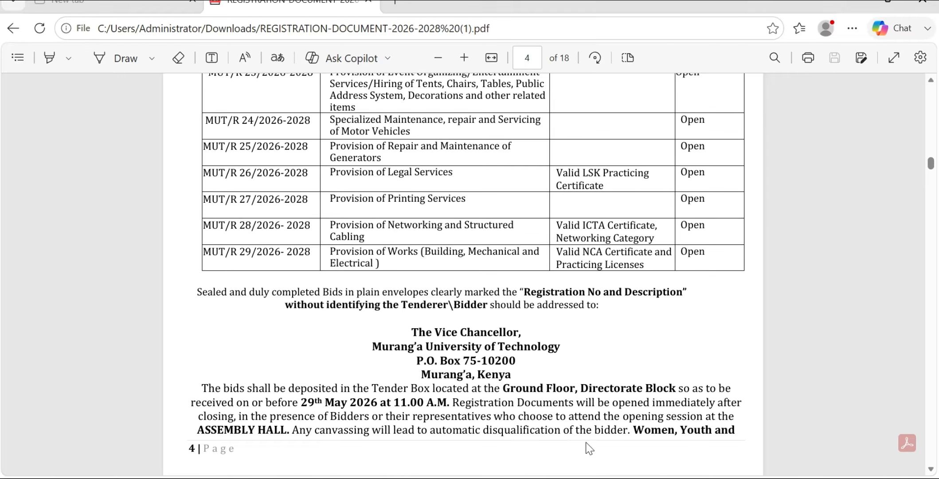
scroll(570, 358, up, 5)
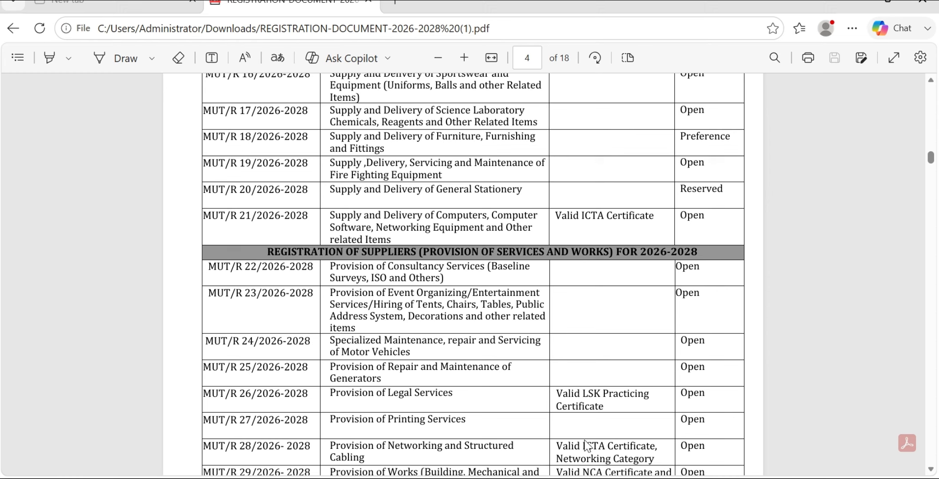
- Return to the portal's lot management page and draft a new lot named "PROVISION OF SERVICES -"
click(598, 478)
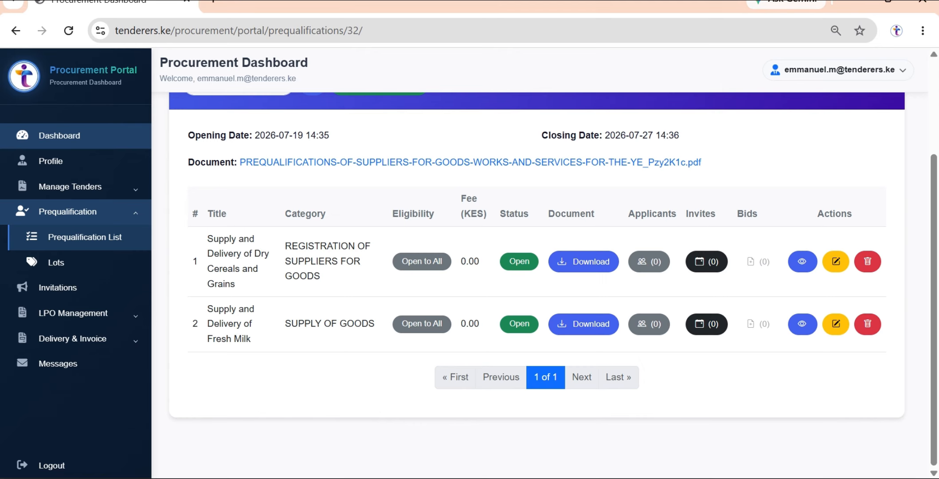
click(58, 263)
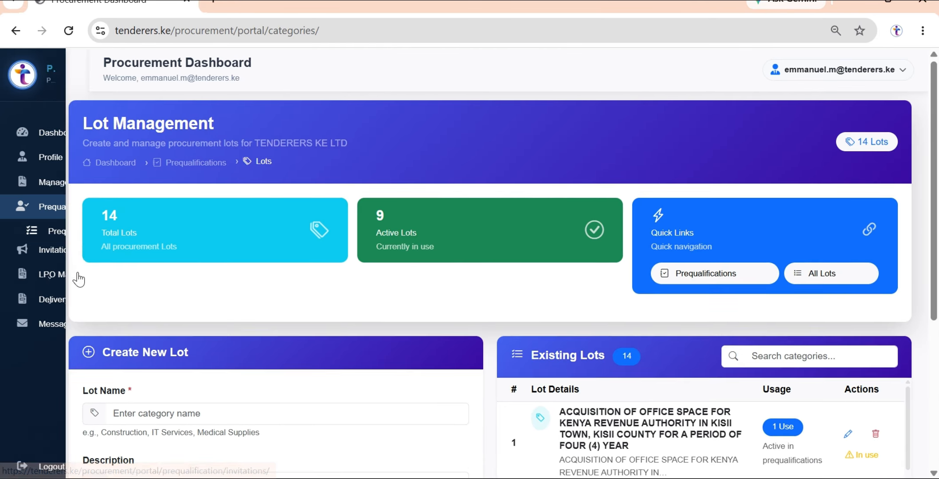
scroll(266, 355, down, 5)
click(267, 198)
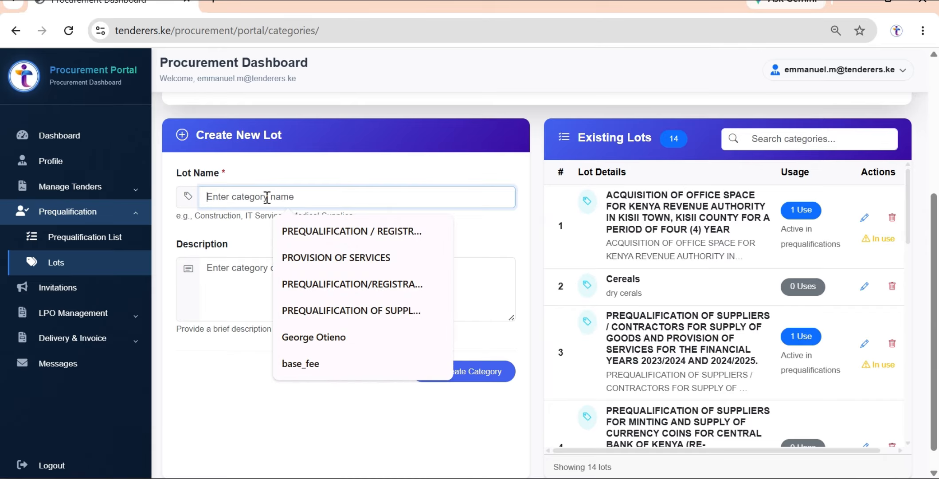
click(371, 262)
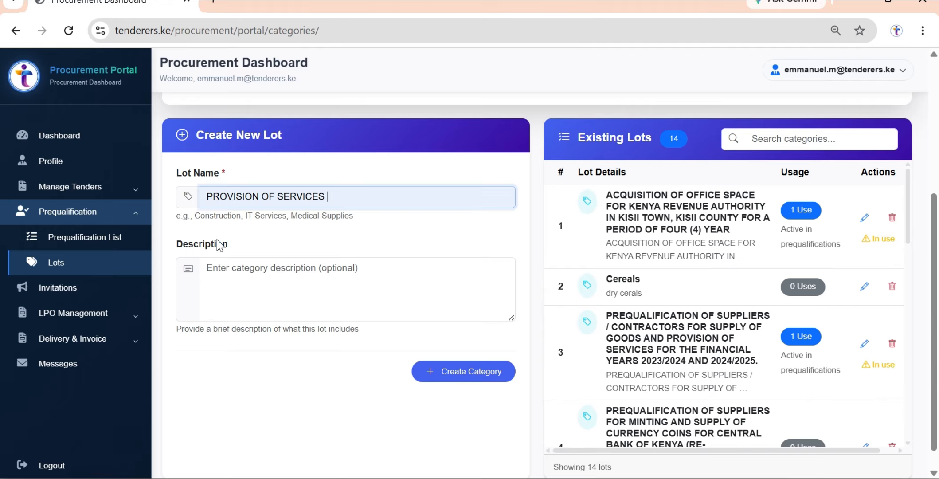
text(-)
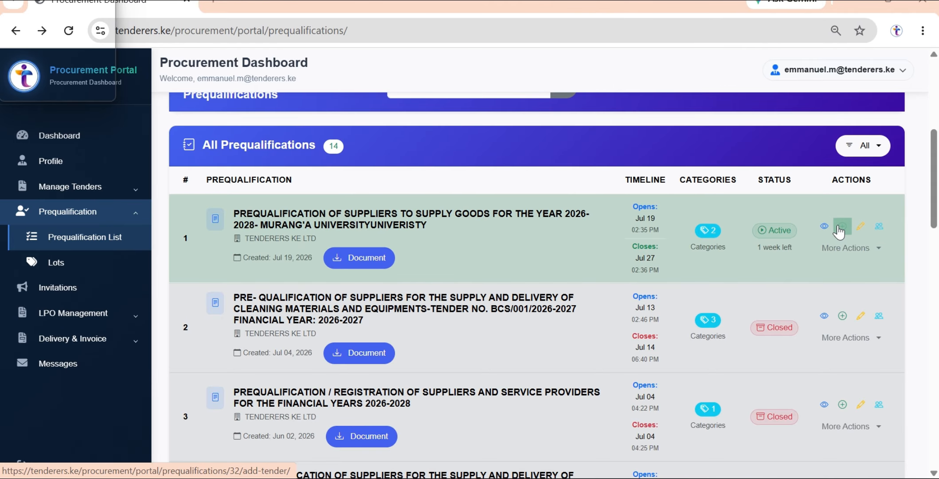
- Open the Murang'a University prequalification from the list and bring up a blank form for another category
click(823, 229)
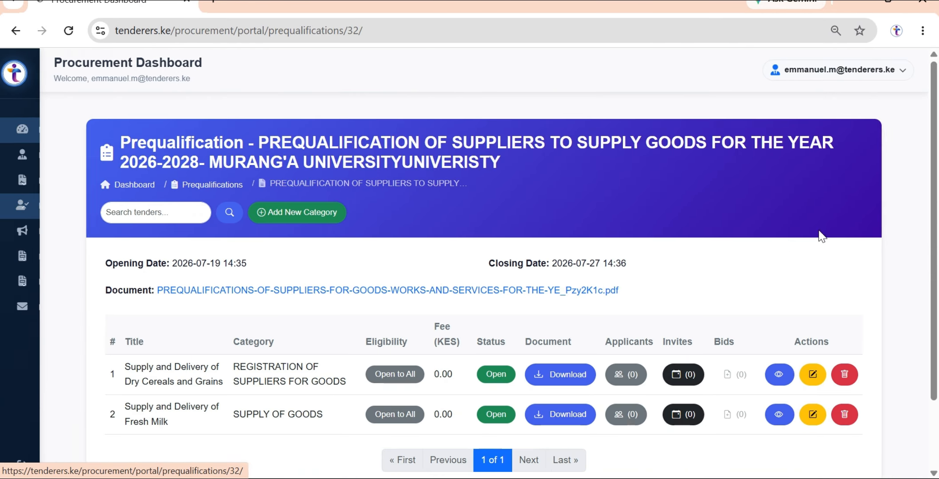
scroll(454, 288, down, 3)
scroll(402, 157, up, 3)
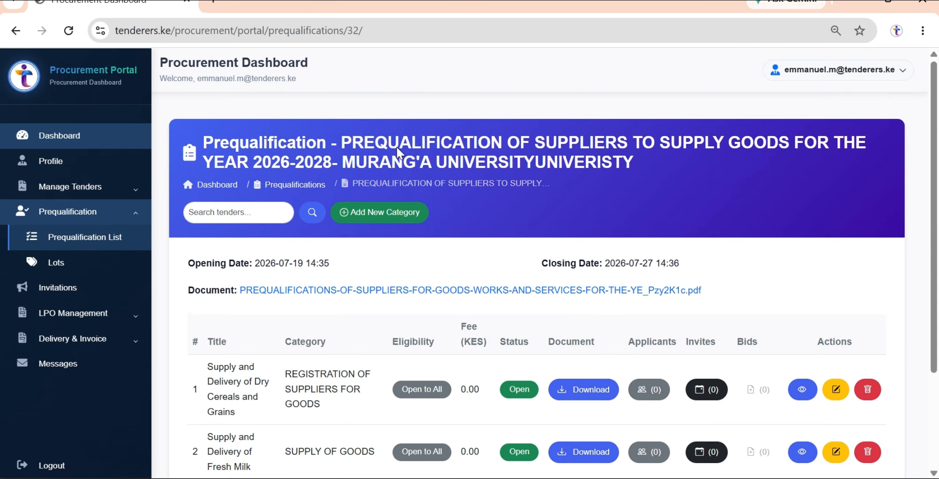
click(371, 214)
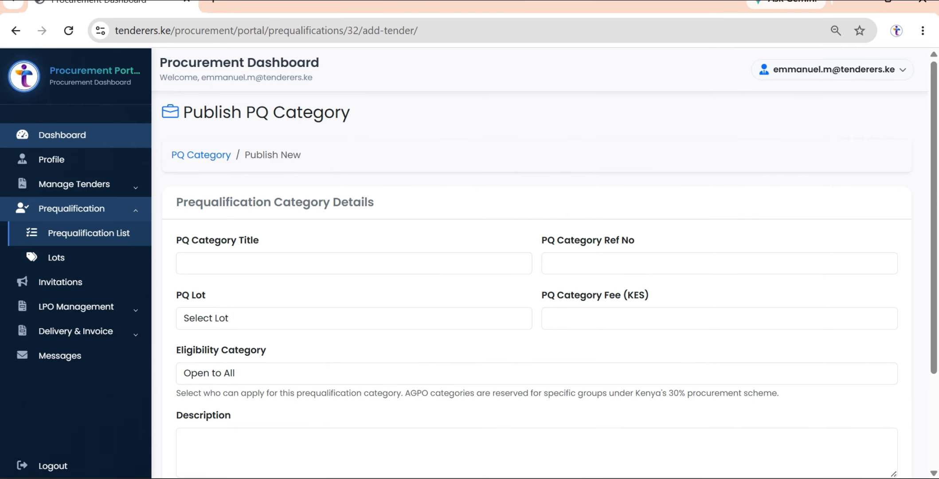
- Copy "Provision of Consultancy Services" from entry MUT/R 22 of the registration PDF into the new category's title on the portal
click(568, 478)
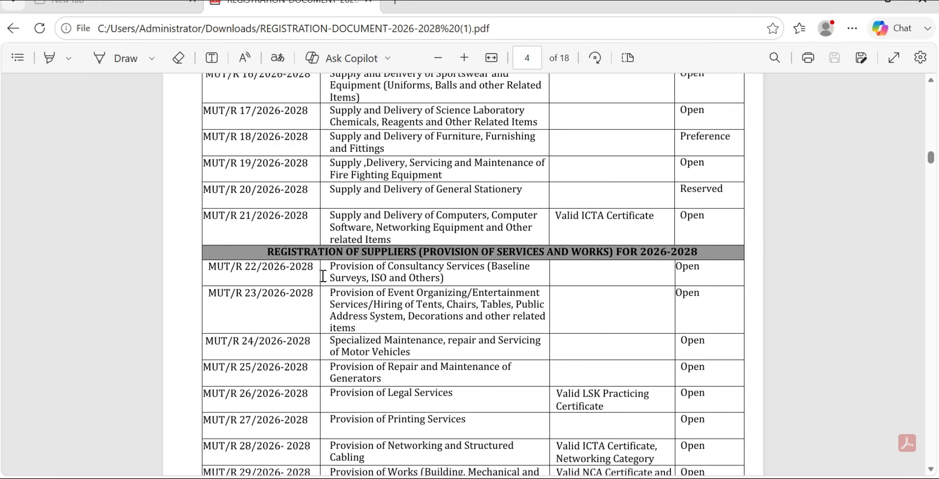
drag(326, 273, 430, 279)
click(363, 268)
drag(335, 266, 477, 279)
click(451, 276)
drag(332, 269, 489, 271)
click(466, 274)
click(326, 263)
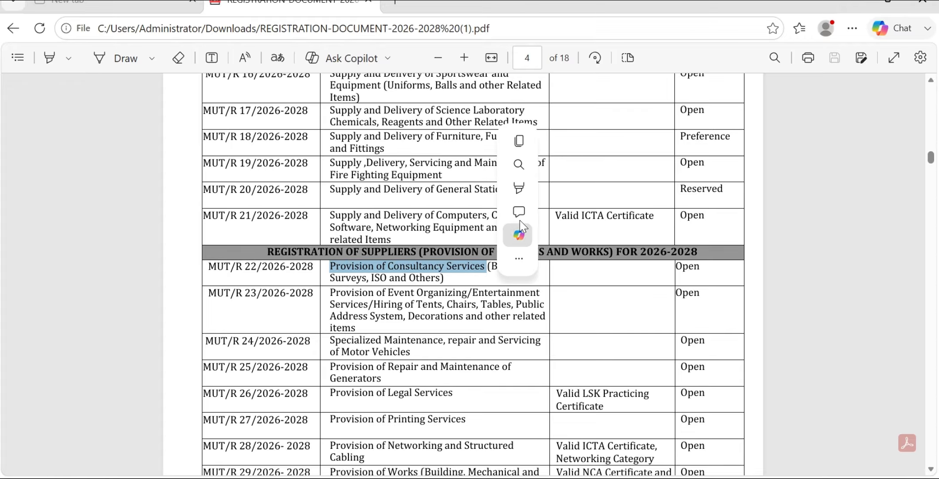
click(524, 139)
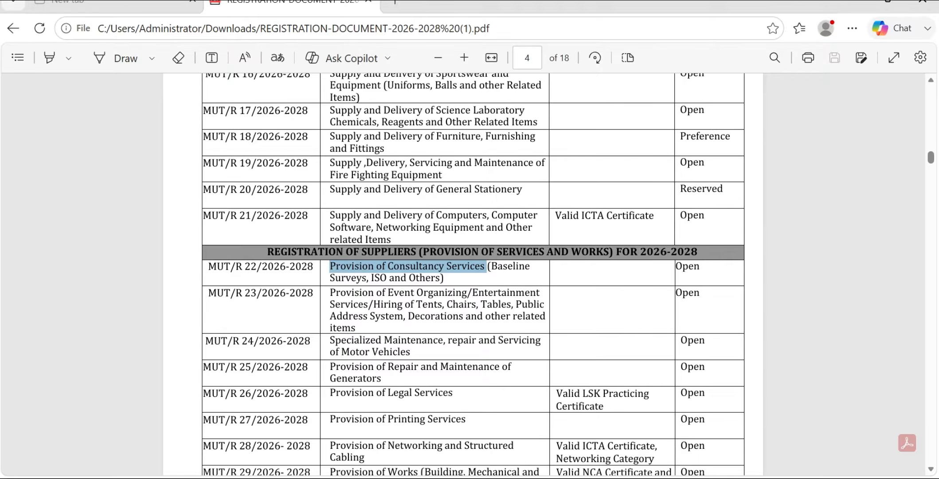
key(alt+Tab)
click(289, 259)
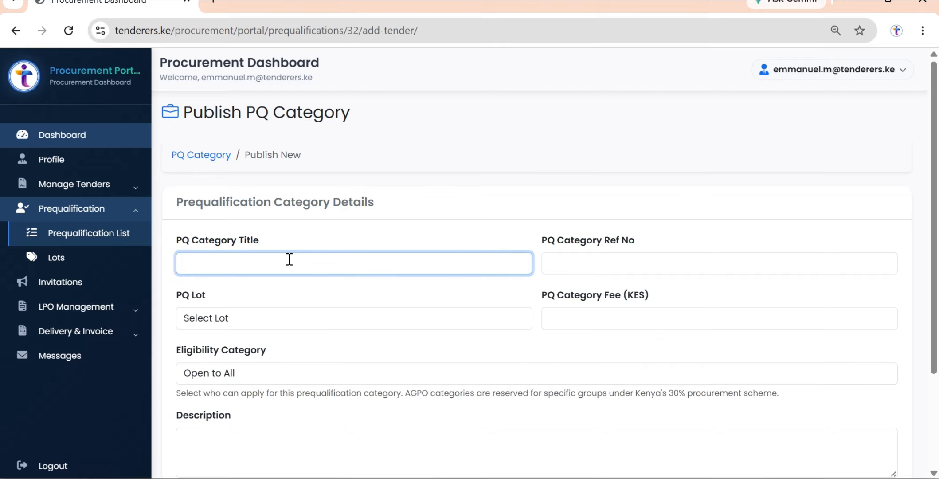
key(ctrl+v)
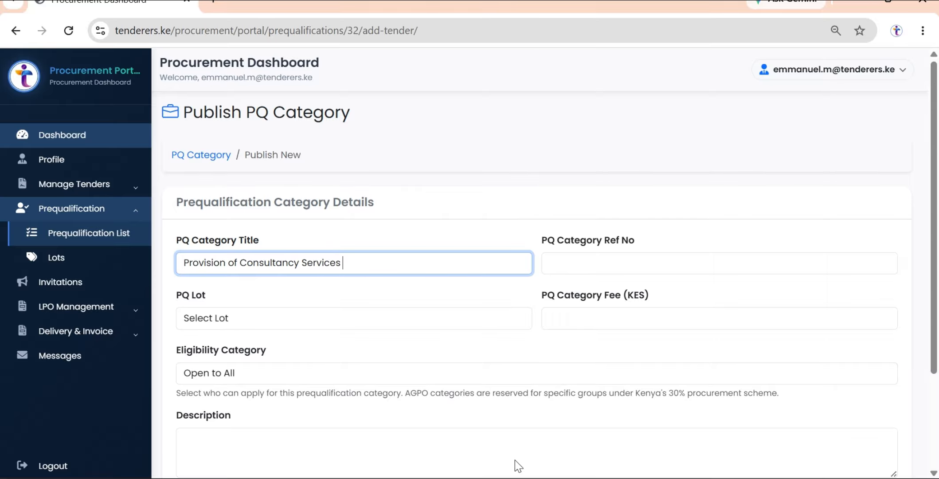
- Copy the reference MUT/R 22/2026-2028 from the registration PDF into the category's reference number
key(alt+Tab)
click(462, 281)
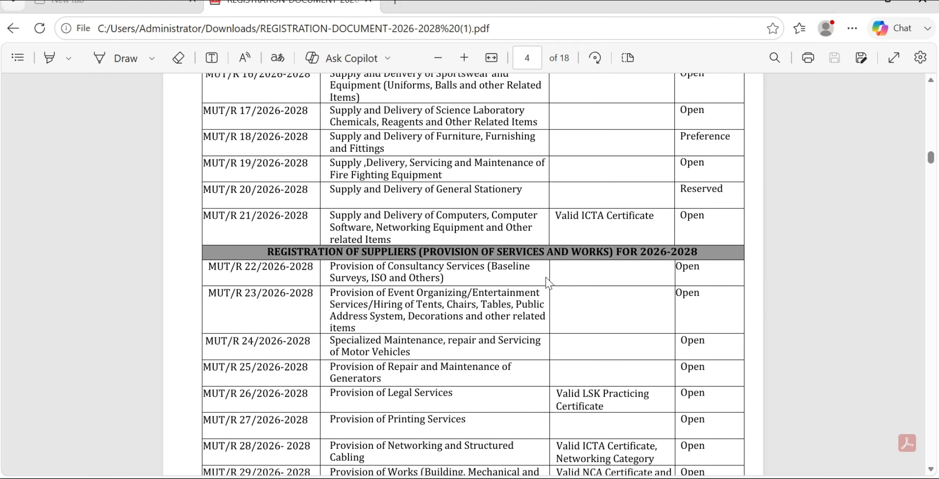
drag(209, 268, 314, 268)
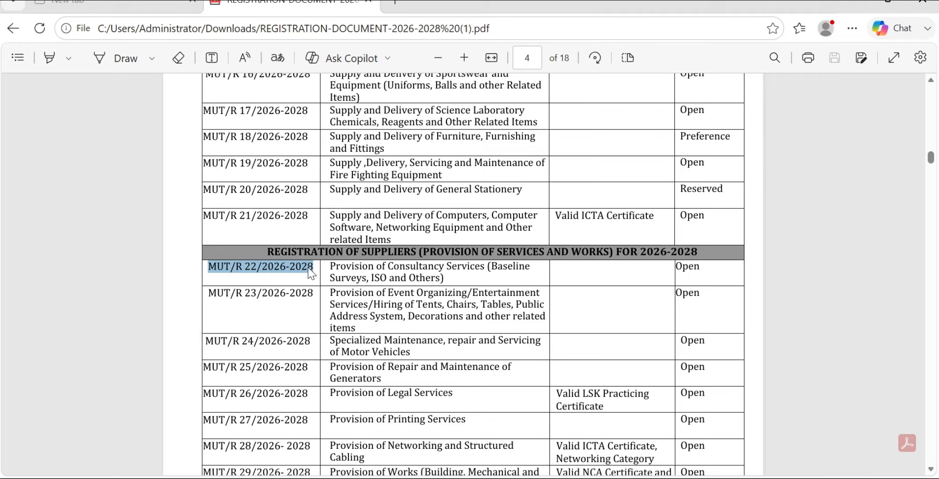
click(356, 137)
key(alt+Tab)
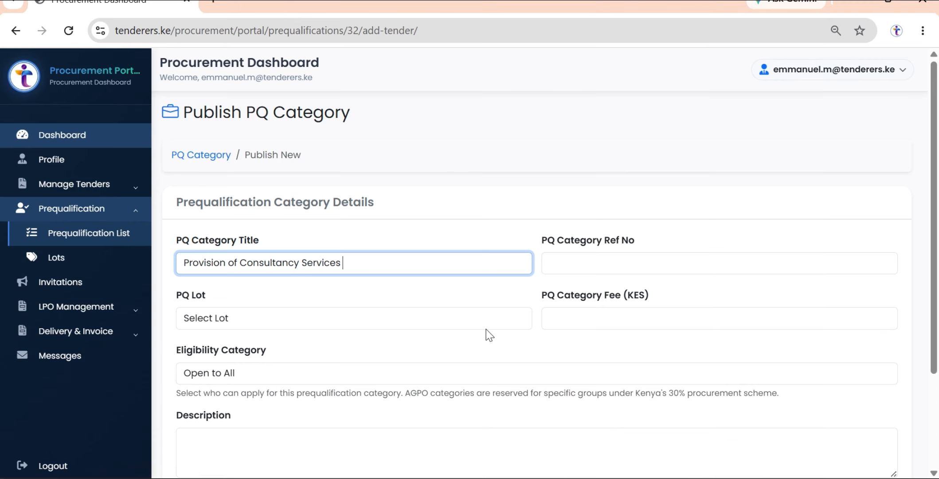
click(607, 263)
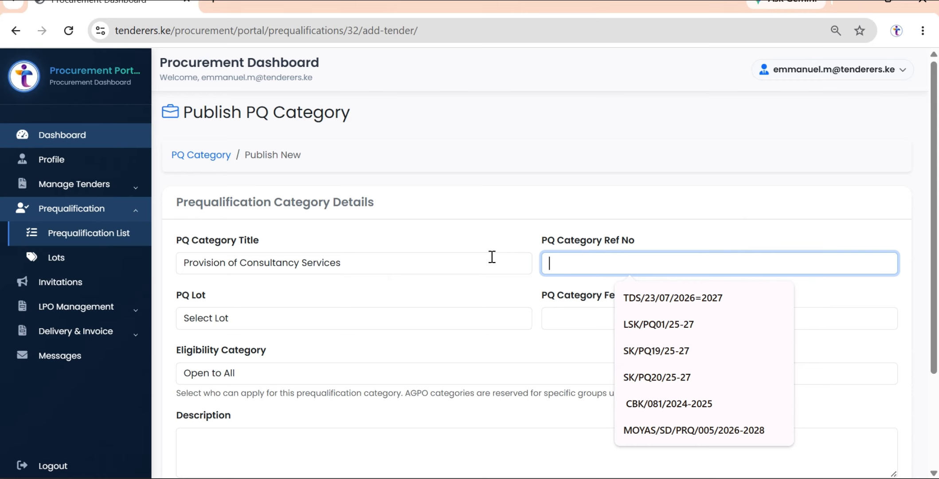
text(v)
key(ctrl+v)
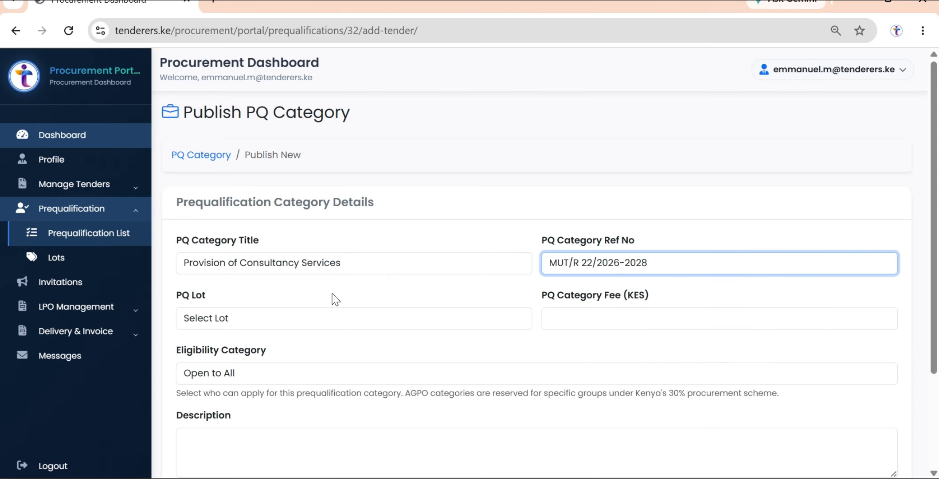
- Assign the PROVISION OF SERVICES - MURANGA UNIVERISTY lot, set the fee to 0, and enter the description "Suppilers are invited to submit documets..."
click(333, 314)
click(339, 296)
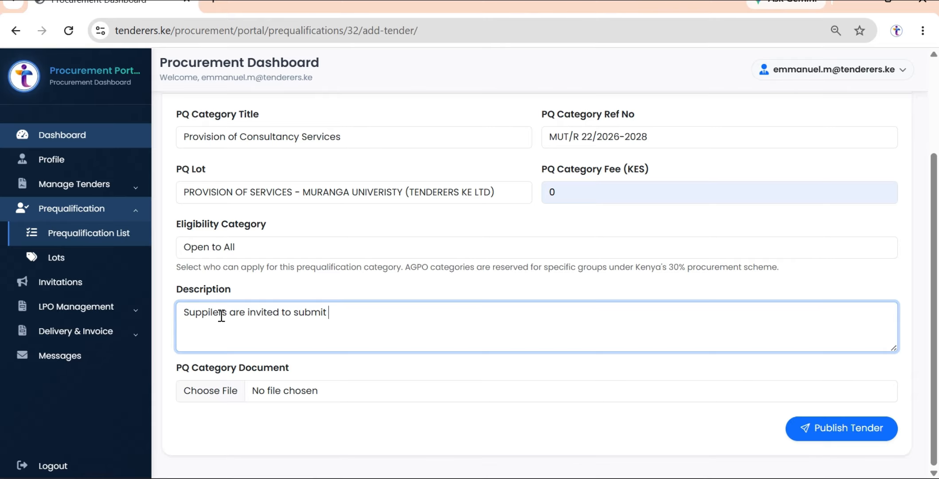
text(ets...)
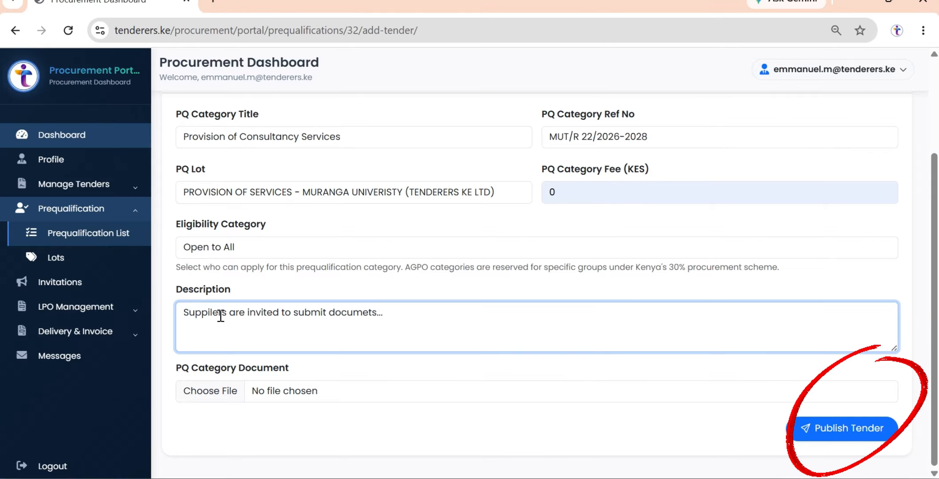
- Attach REGISTRATION-DOCUMENT-2026-2028 (1).pdf as the category document and publish the consultancy services category
click(207, 387)
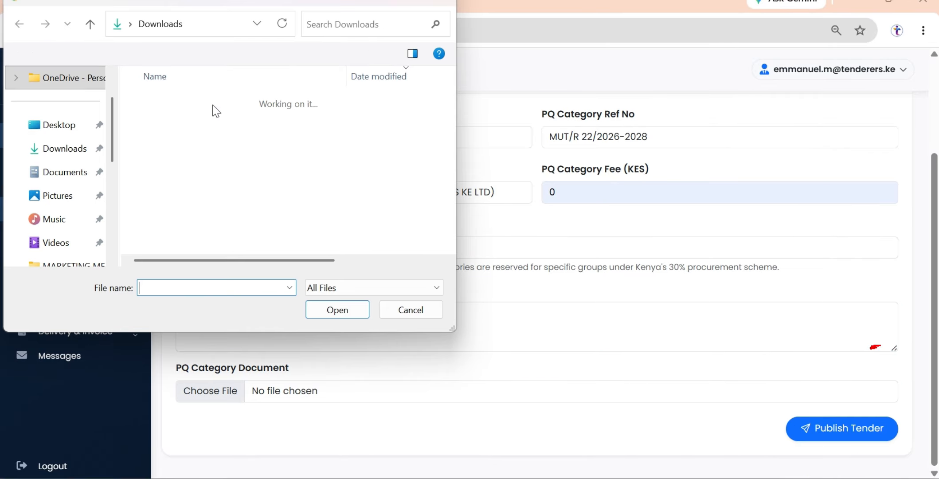
scroll(212, 178, down, 8)
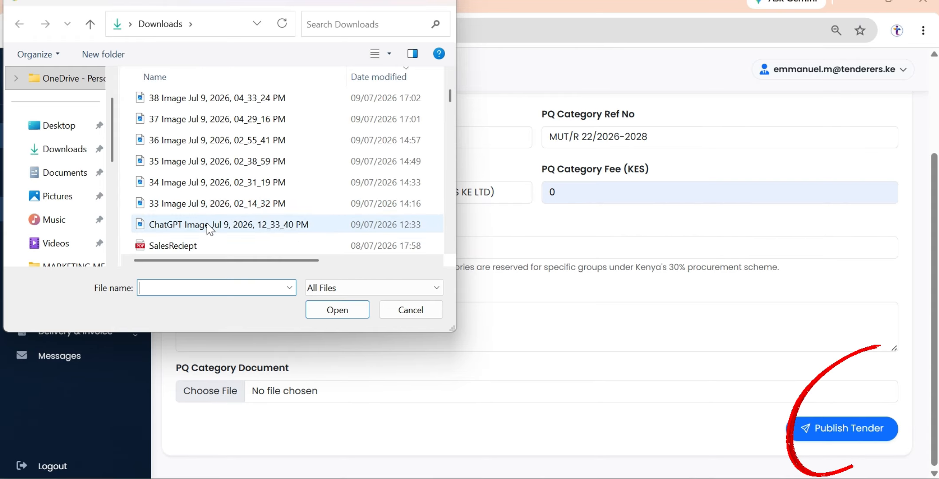
scroll(207, 224, down, 2)
click(212, 205)
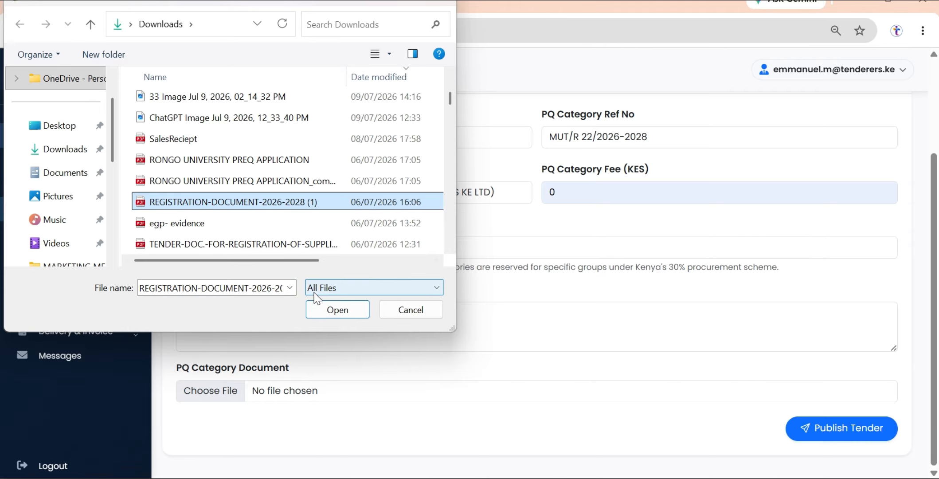
click(335, 309)
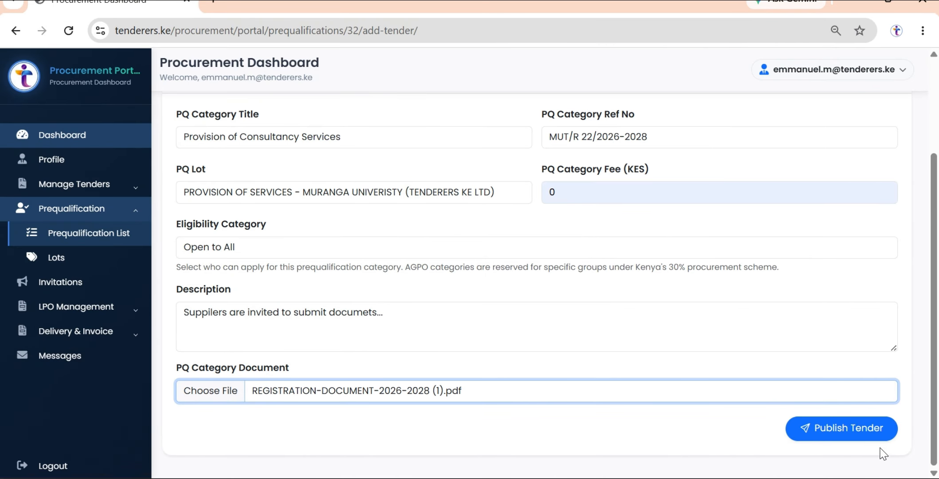
click(864, 432)
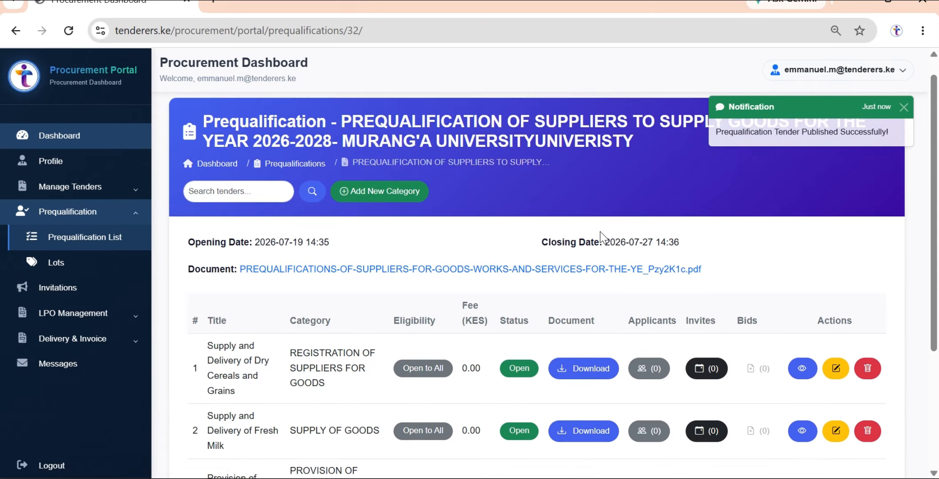
- Review the prequalification's published categories against the remaining services and works entries in the registration PDF, ending back on the portal
scroll(598, 241, down, 3)
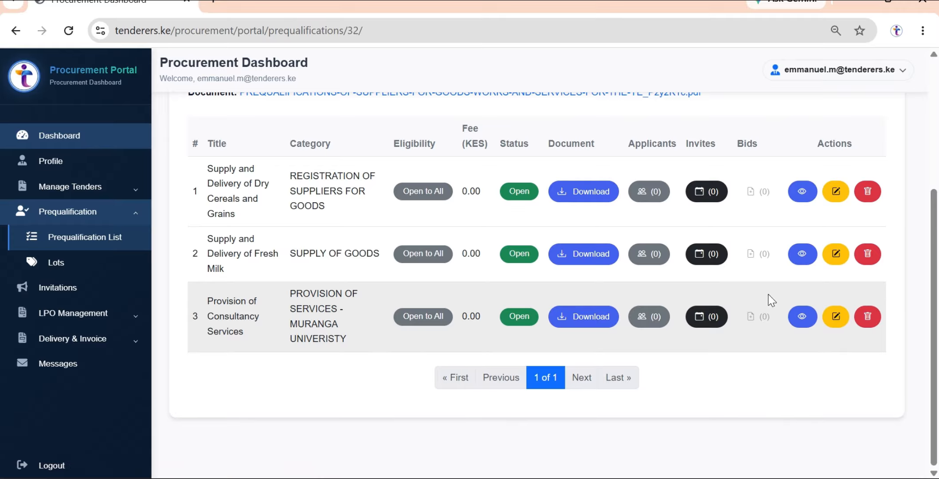
scroll(332, 302, up, 5)
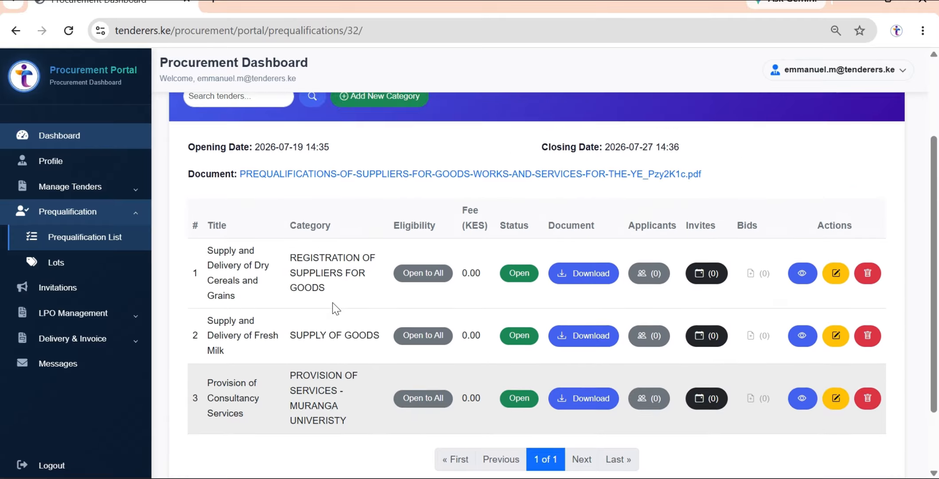
scroll(333, 302, down, 4)
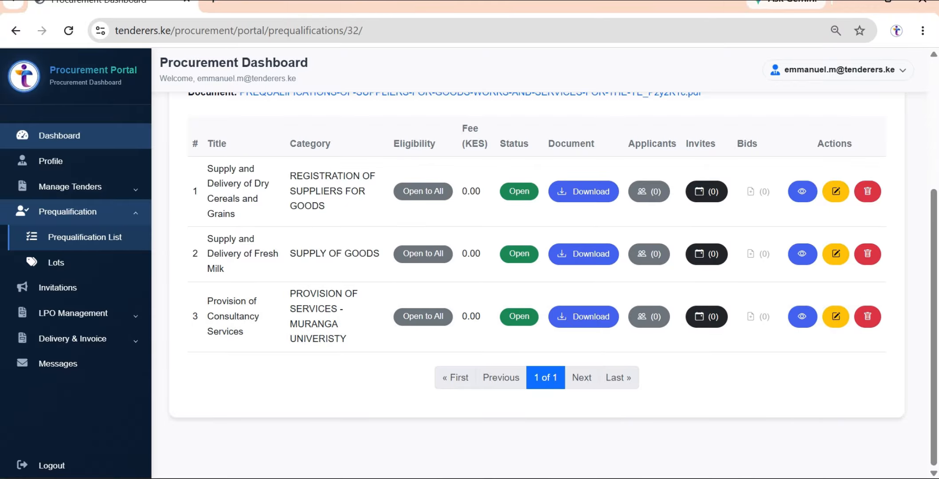
mouse_move(554, 478)
click(539, 448)
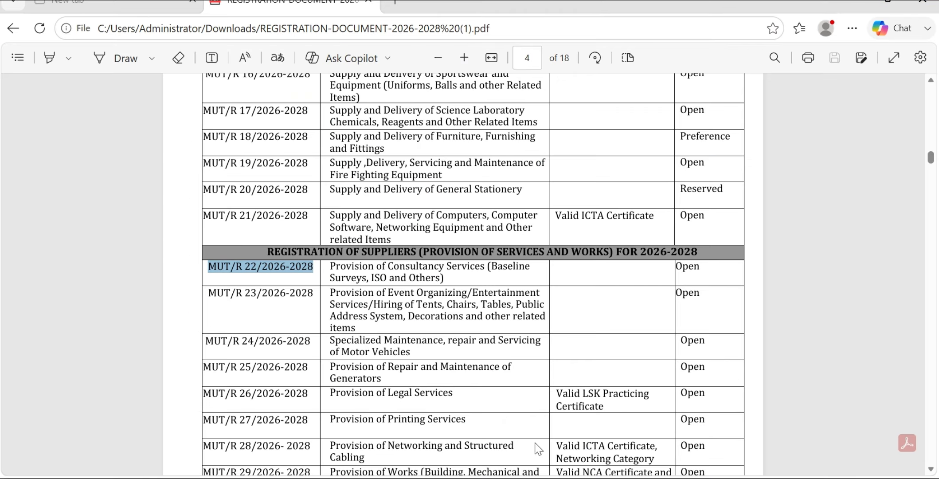
scroll(394, 174, down, 3)
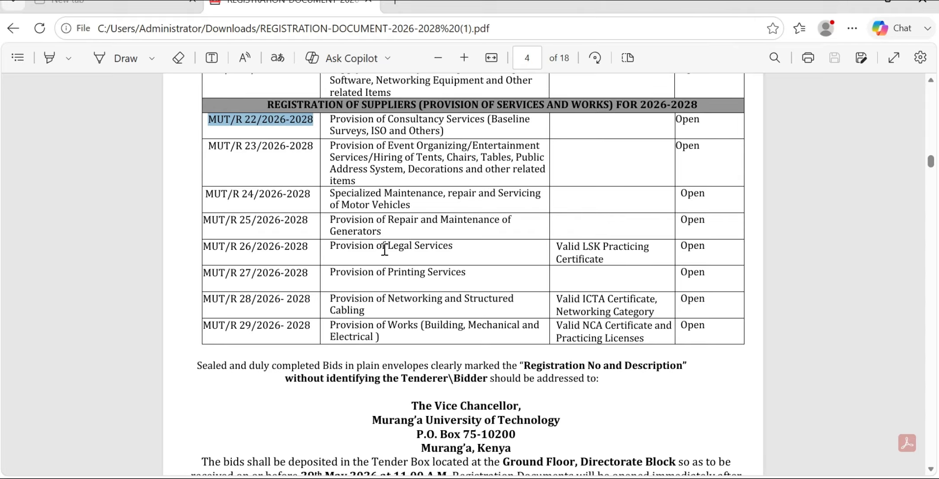
scroll(424, 371, down, 3)
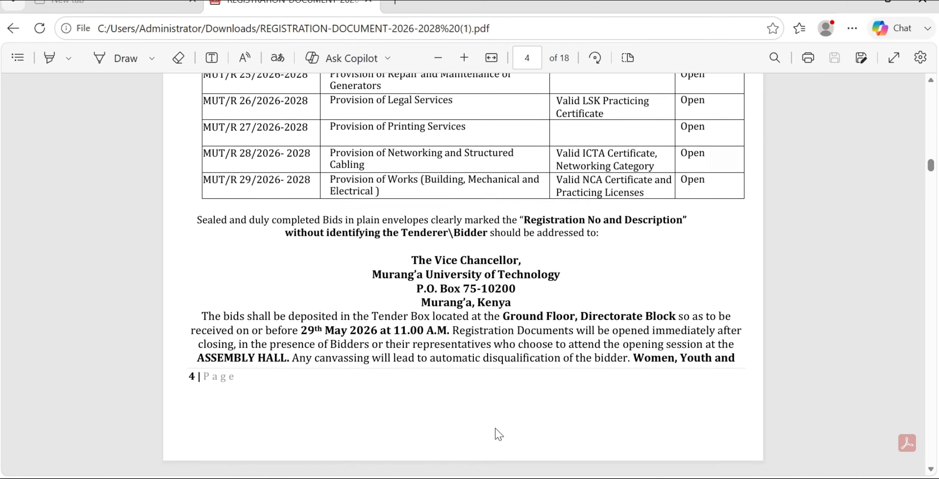
click(554, 477)
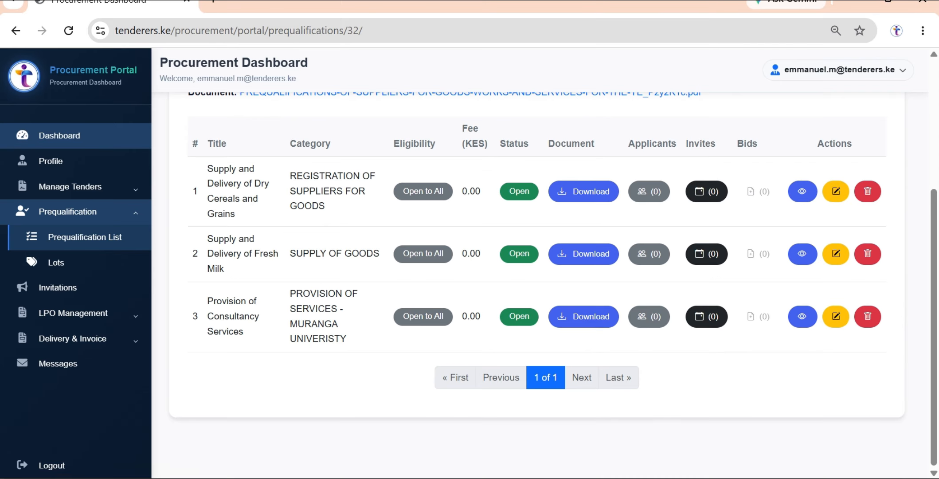